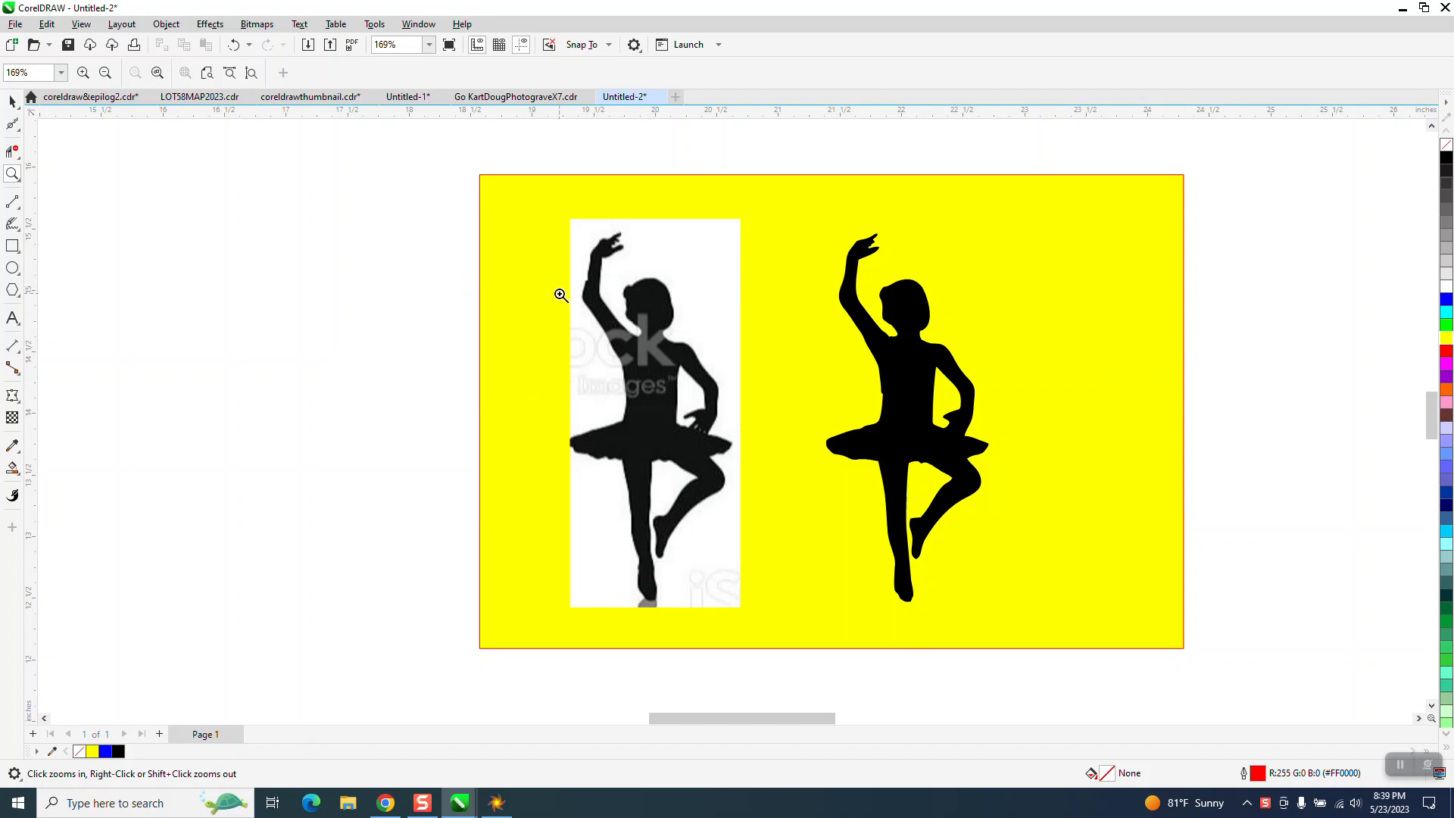
Step: Move the solid black dancer silhouette off the yellow rectangle into the blank area on its right
left_click_drag(586, 229, 651, 291)
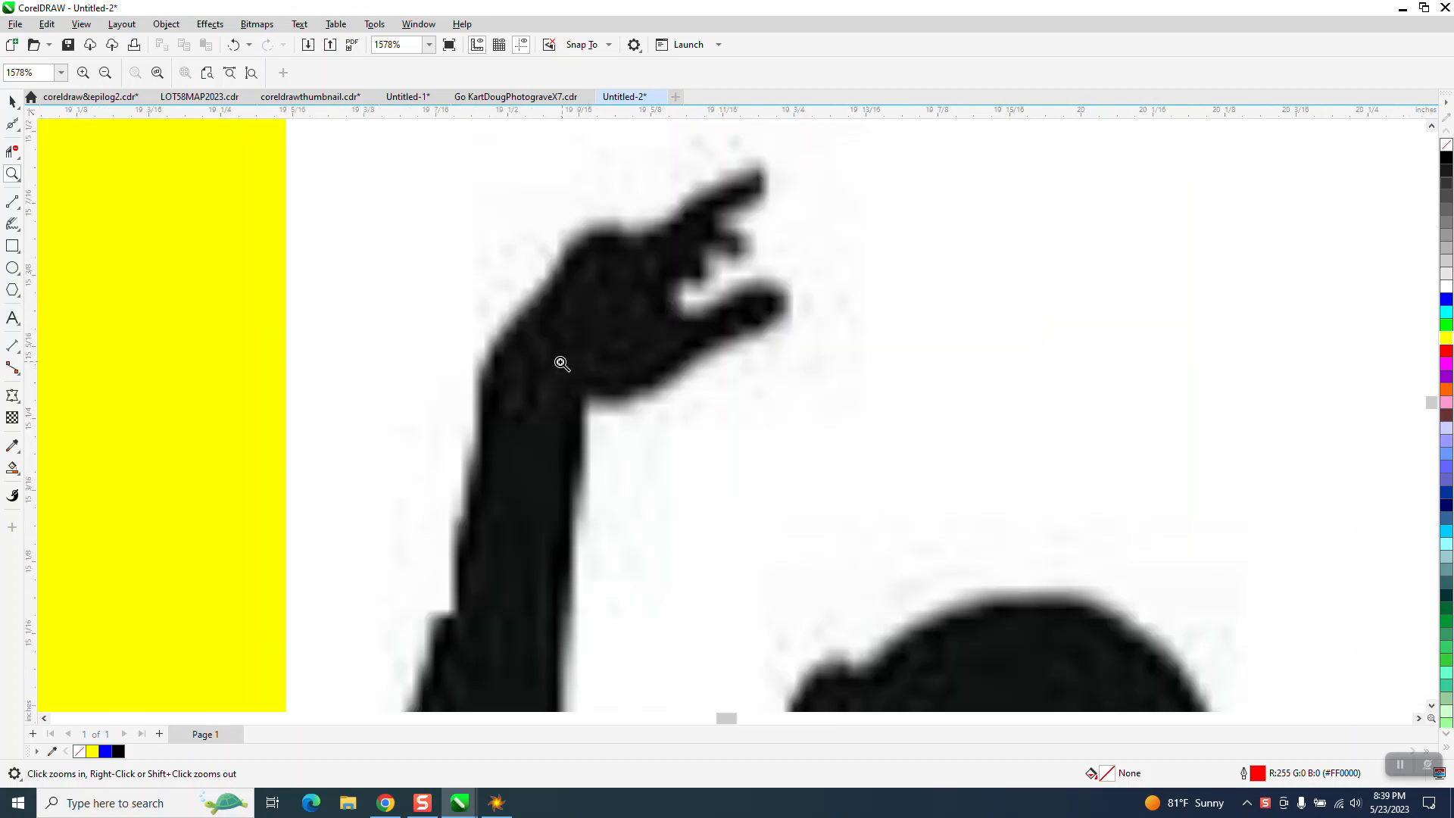
scroll(560, 362, "down", 1)
scroll(464, 347, "down", 4)
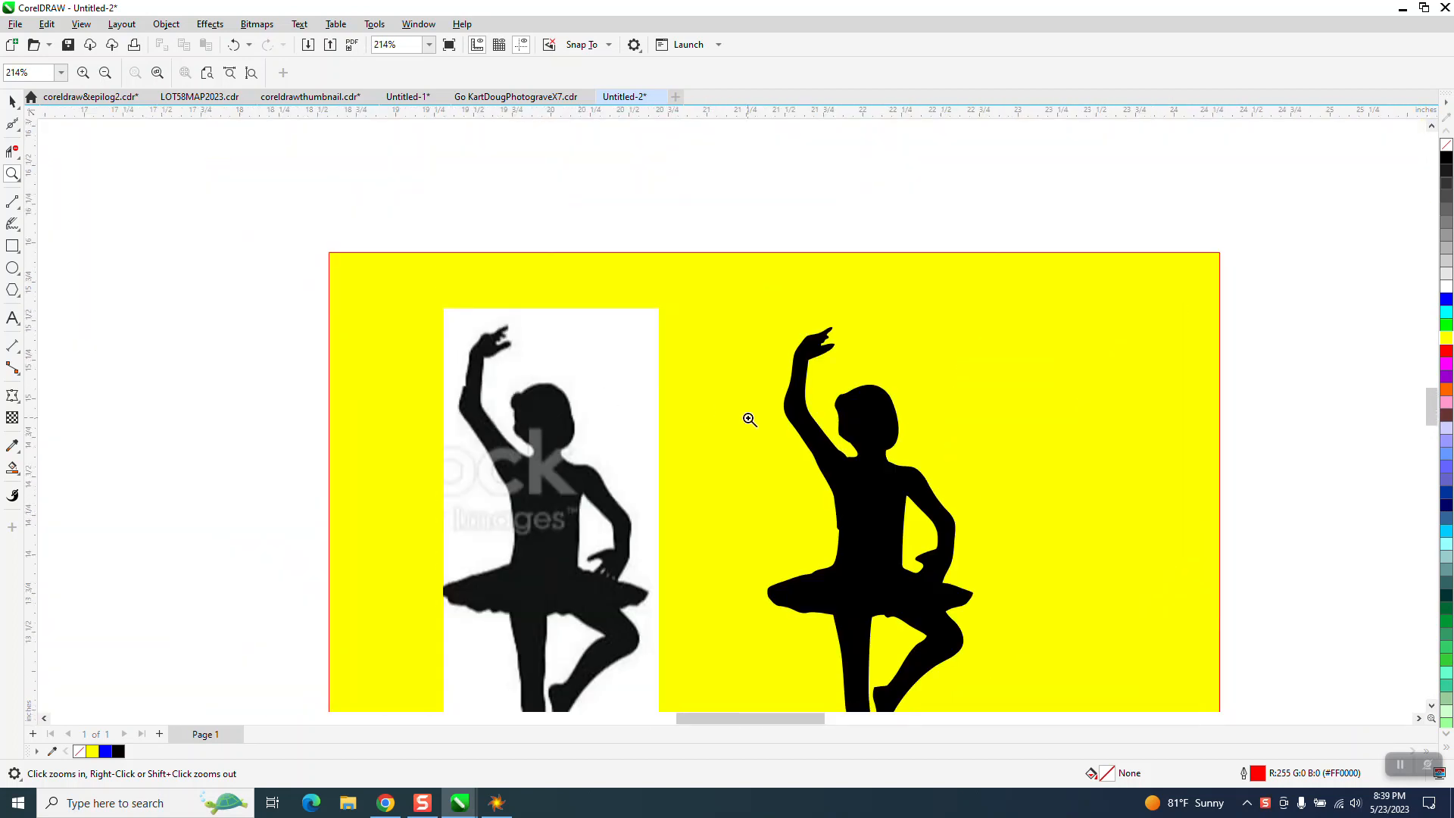
scroll(907, 402, "up", 4)
scroll(678, 328, "down", 4)
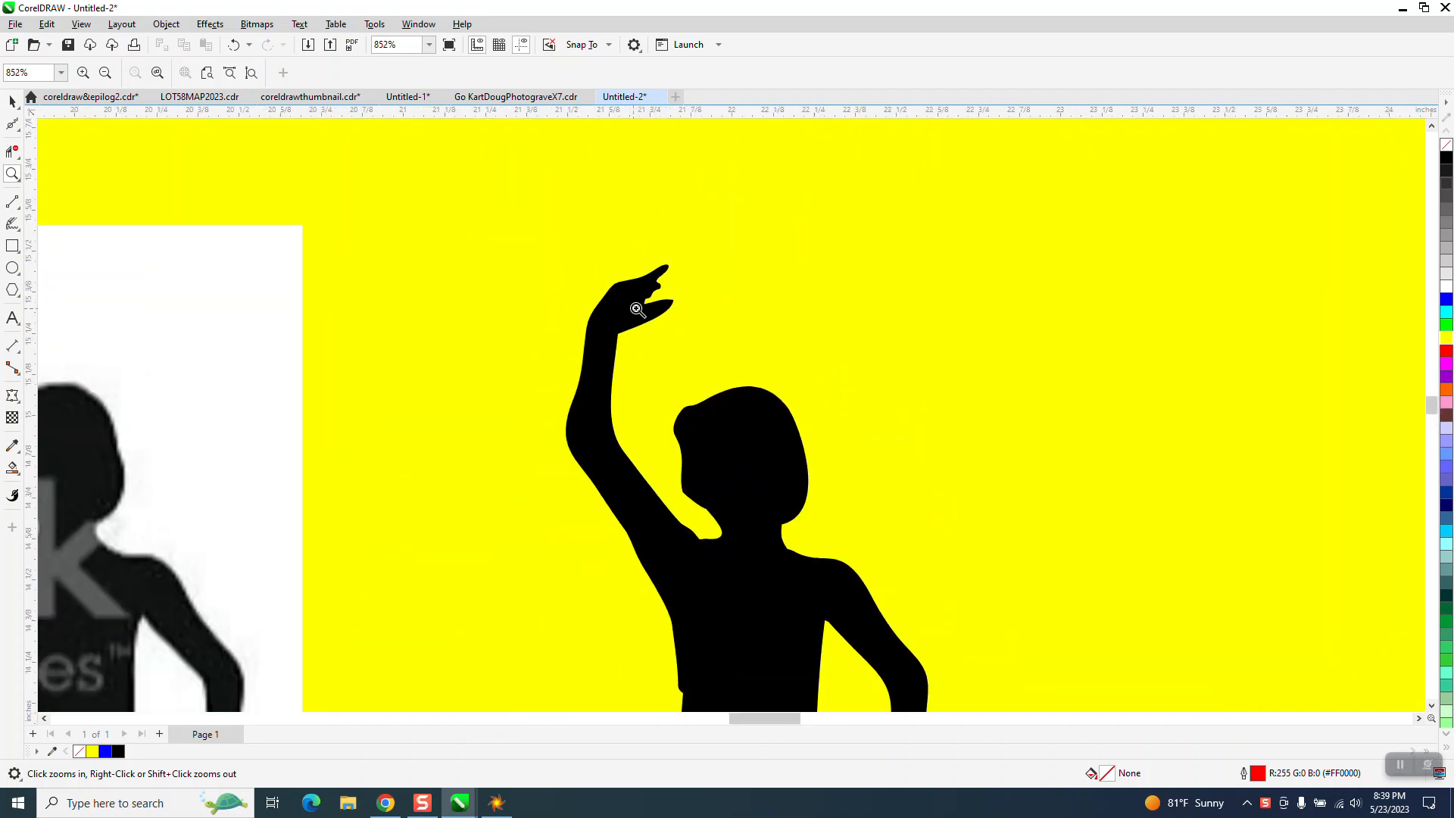
left_click(12, 100)
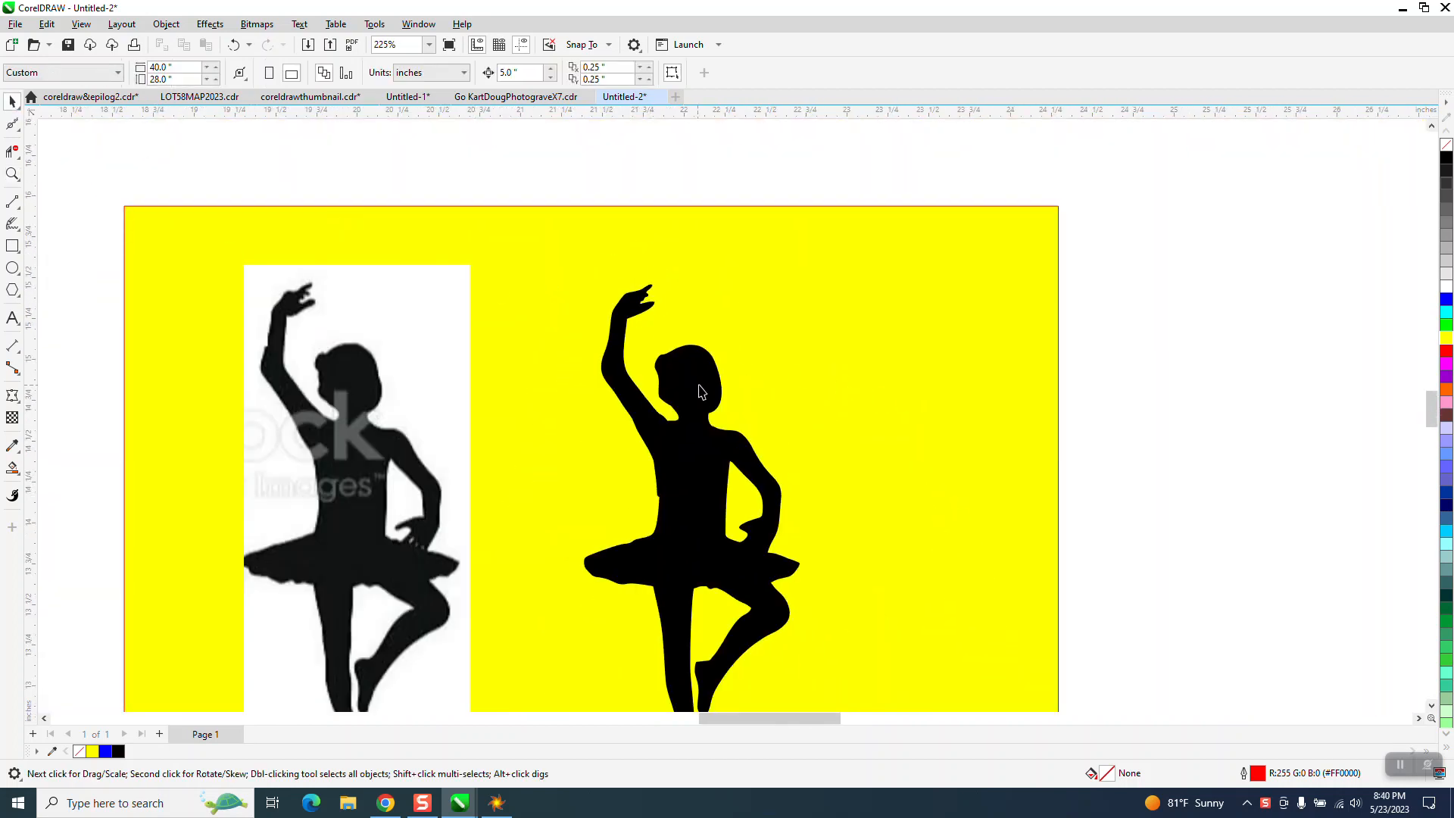
left_click_drag(709, 440, 1231, 405)
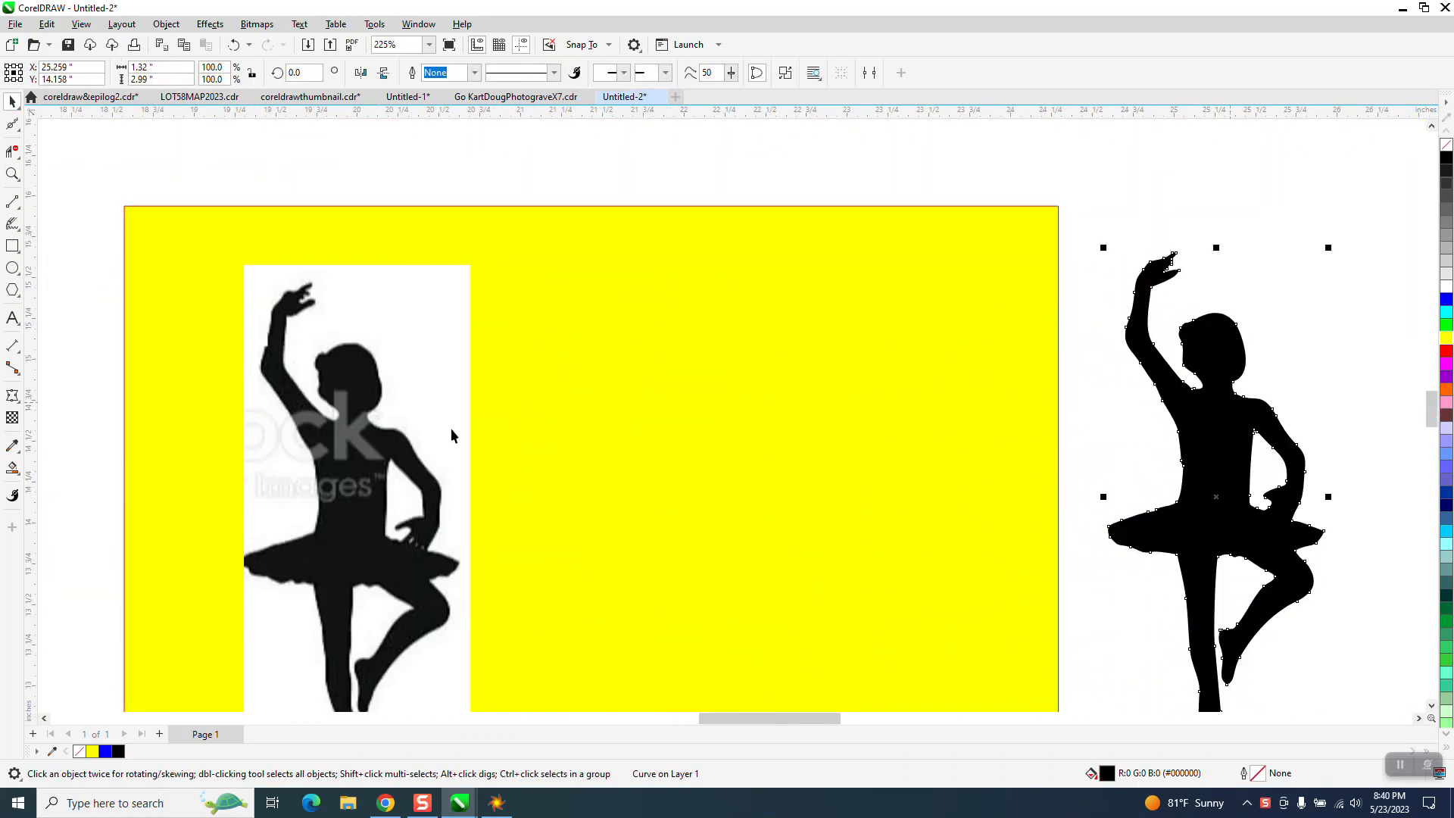
Step: Set the document's nudge distance to 2.5 inches
left_click(421, 409)
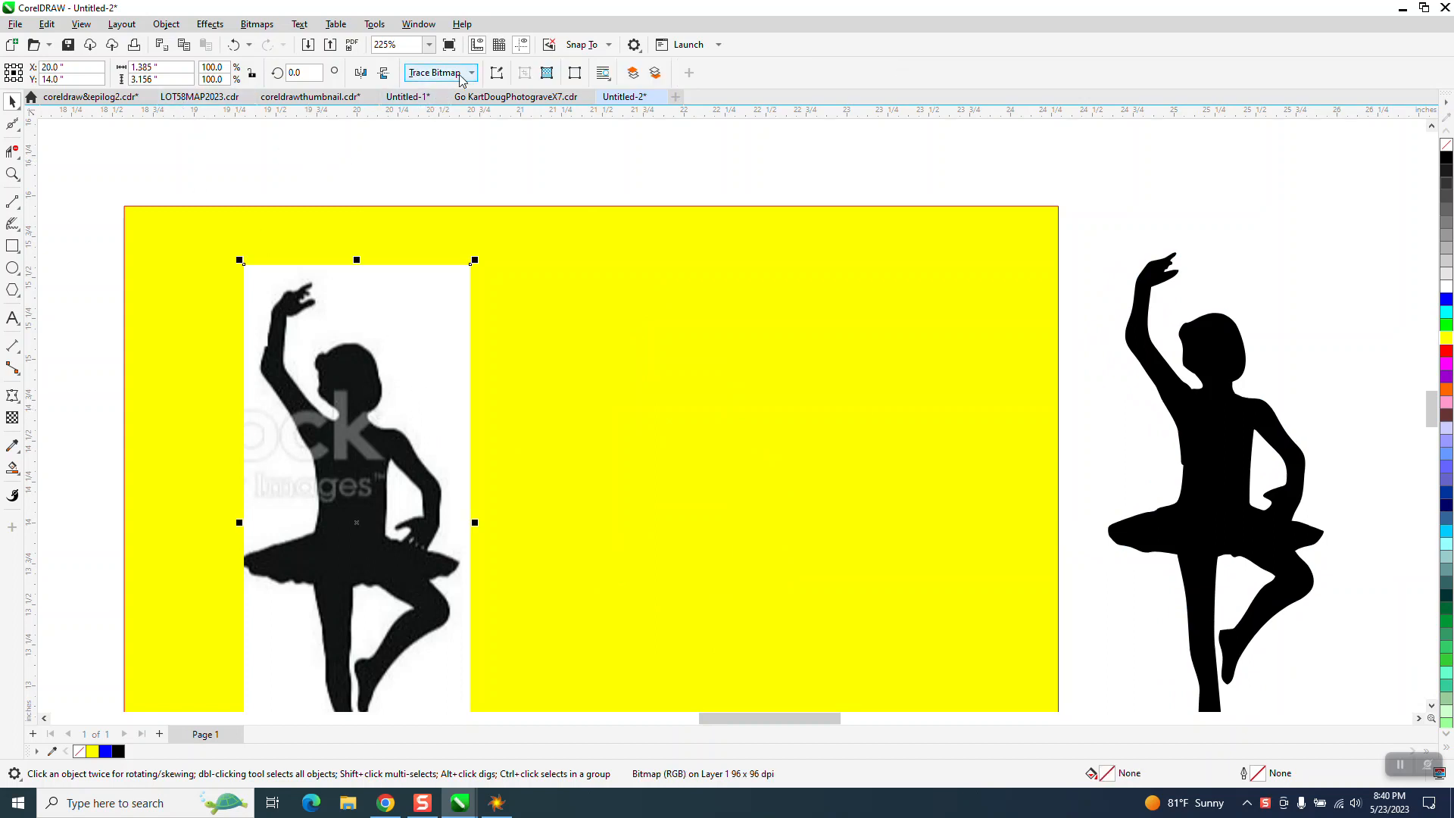
left_click(454, 191)
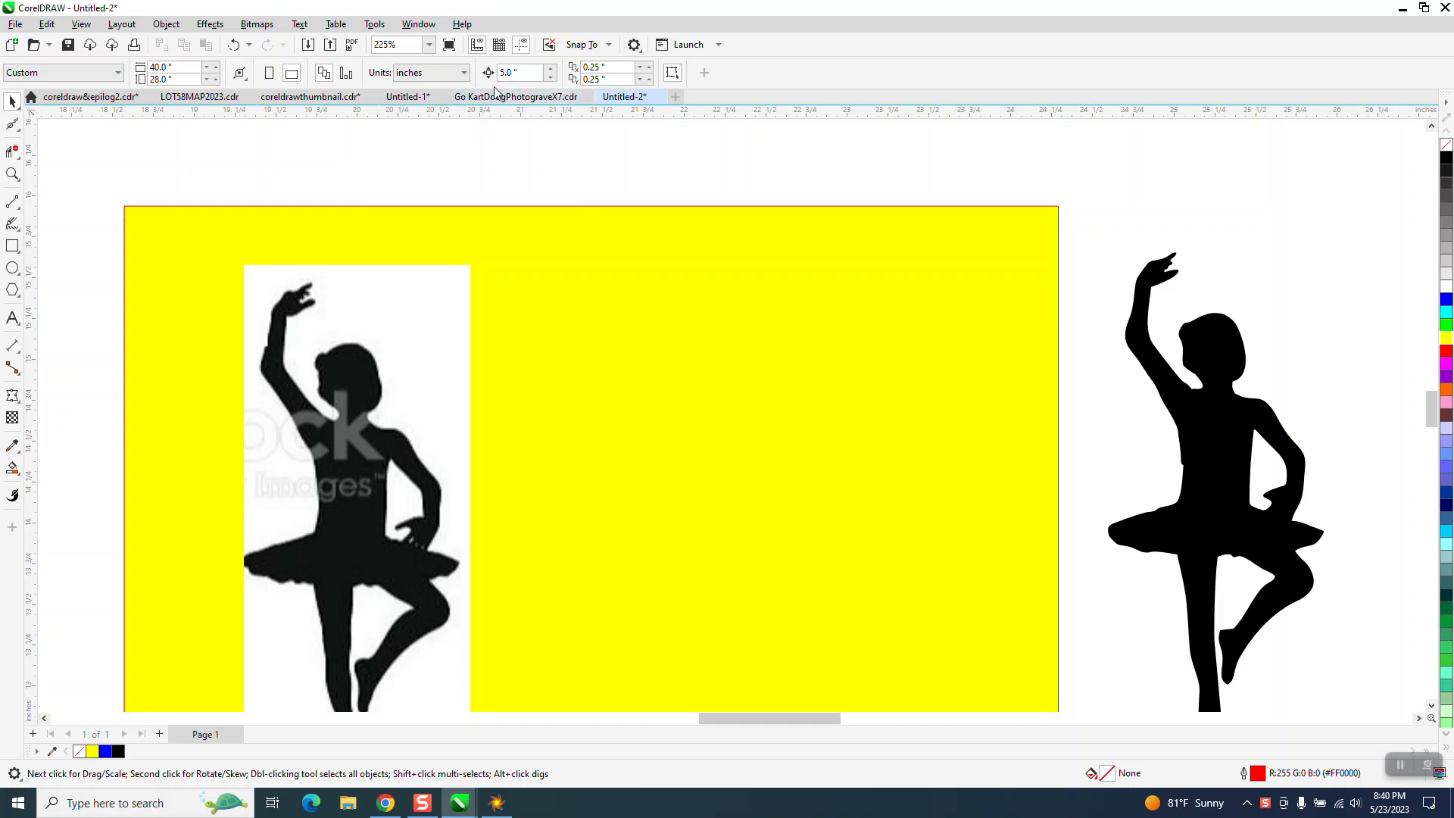
left_click(424, 269)
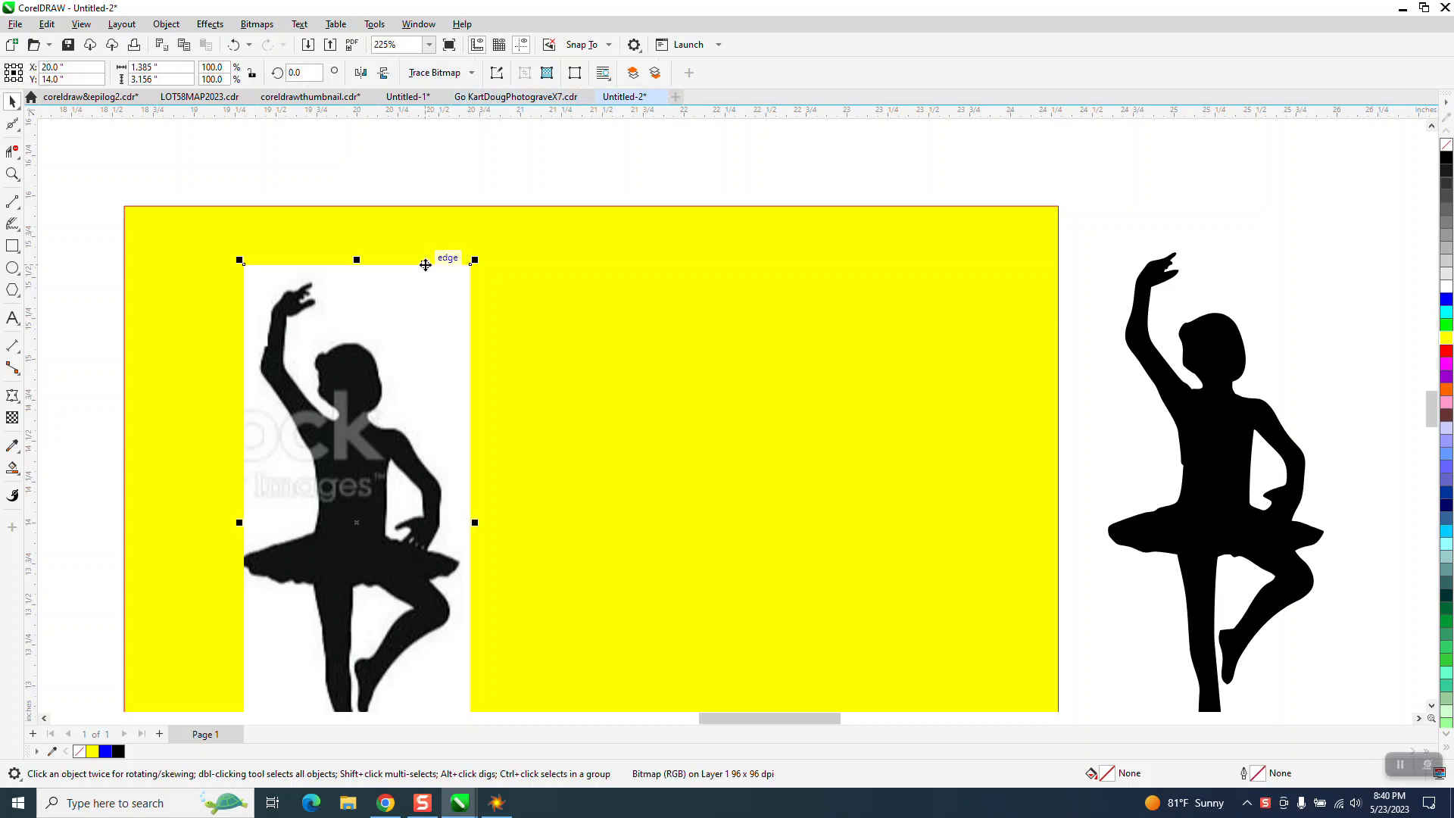
left_click(438, 188)
left_click_drag(522, 74, 475, 78)
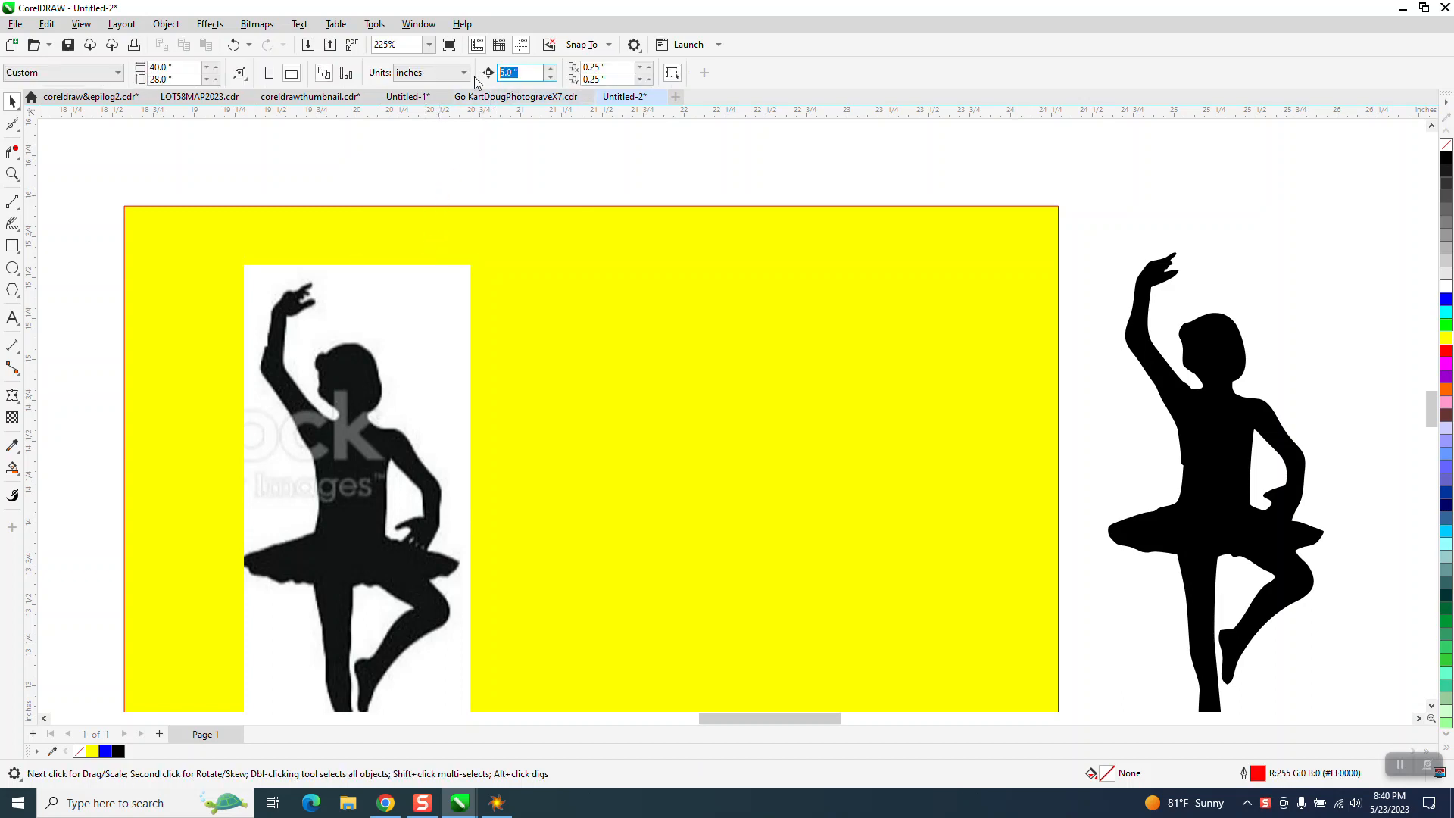
type("2.5")
key("Return")
Step: Trace the dancer bitmap with a Clipart outline trace and nudge the traced group 2.5 inches to the right
left_click(370, 420)
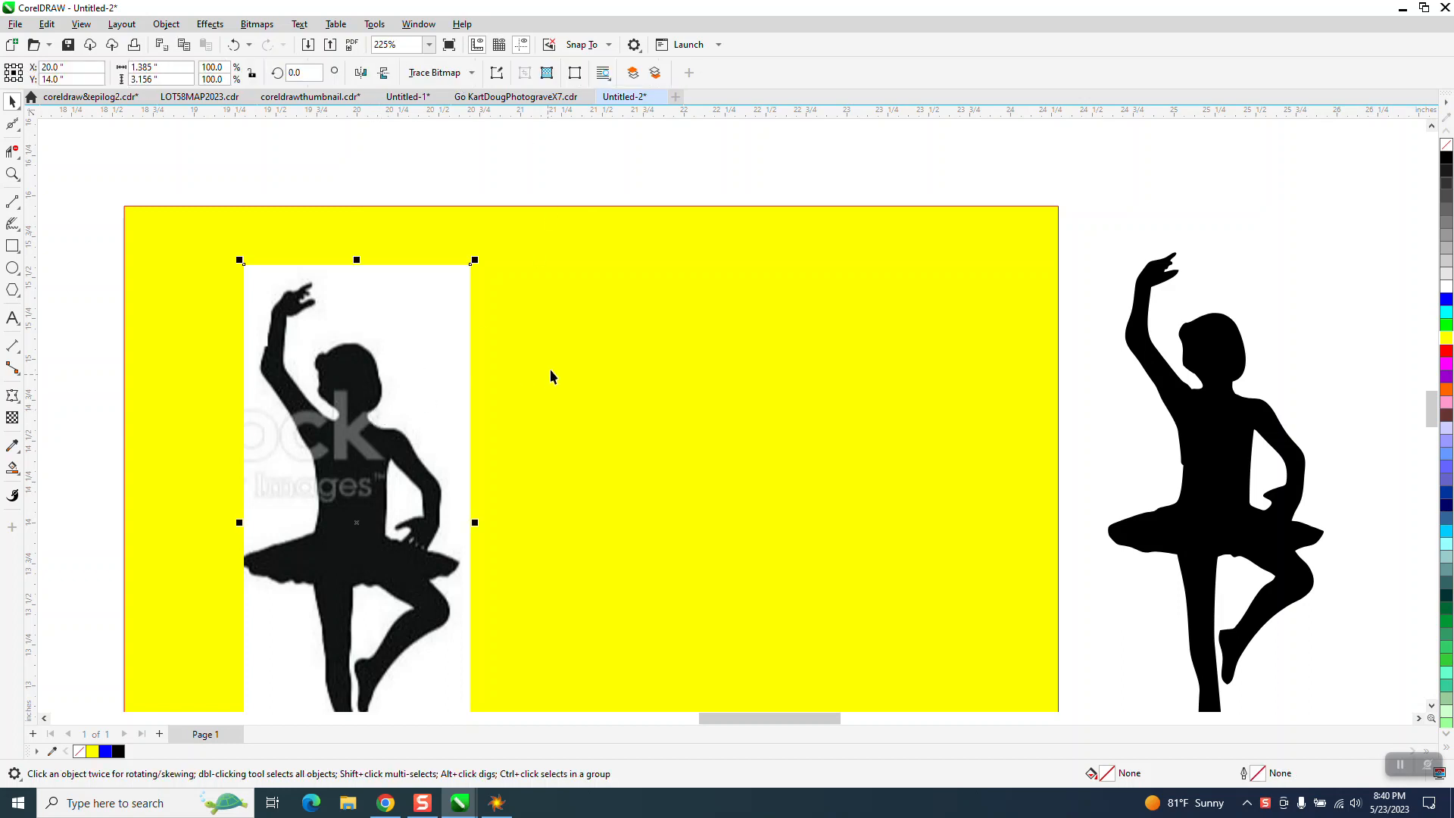
left_click(471, 73)
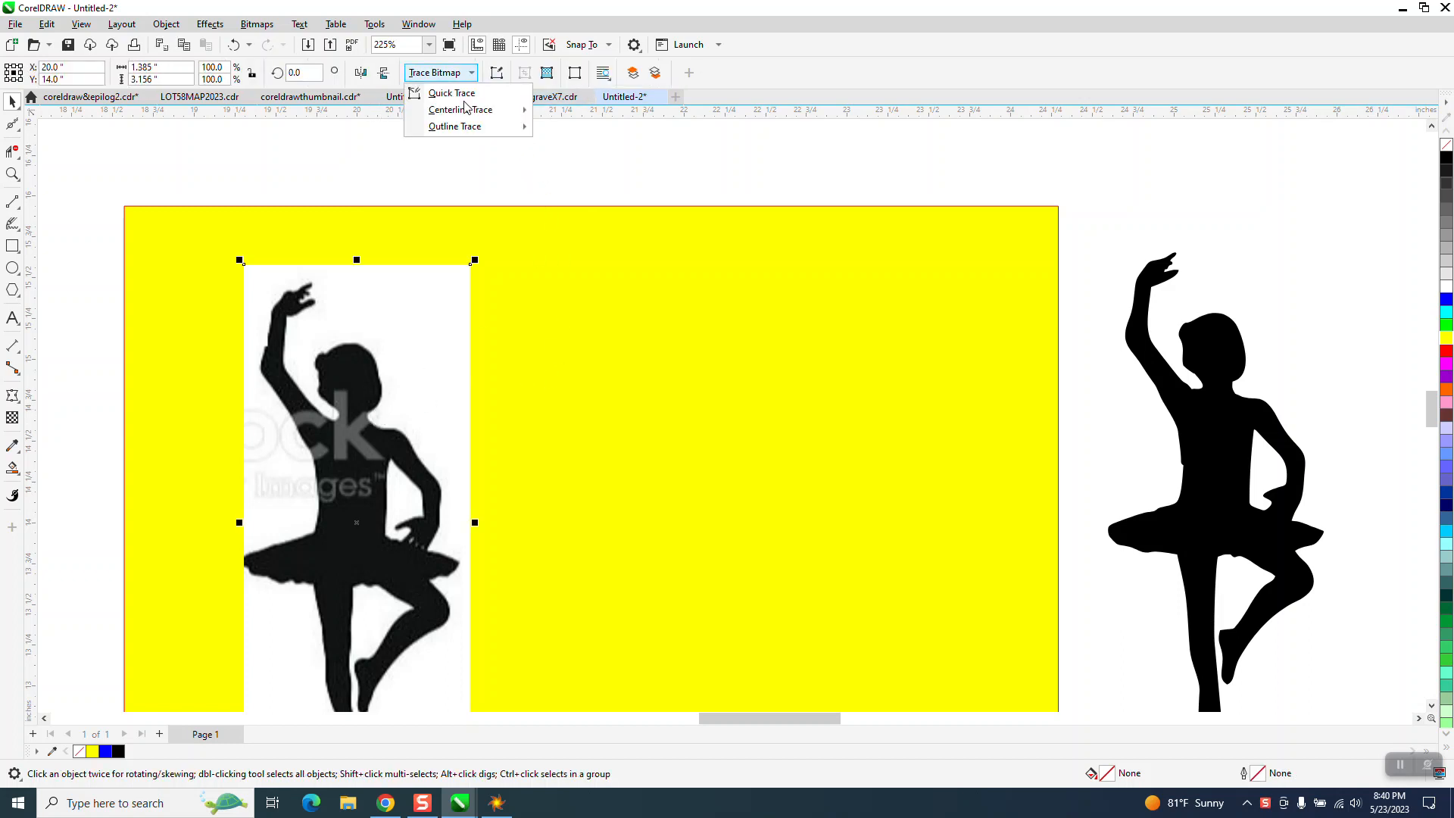
mouse_move(458, 127)
left_click(567, 180)
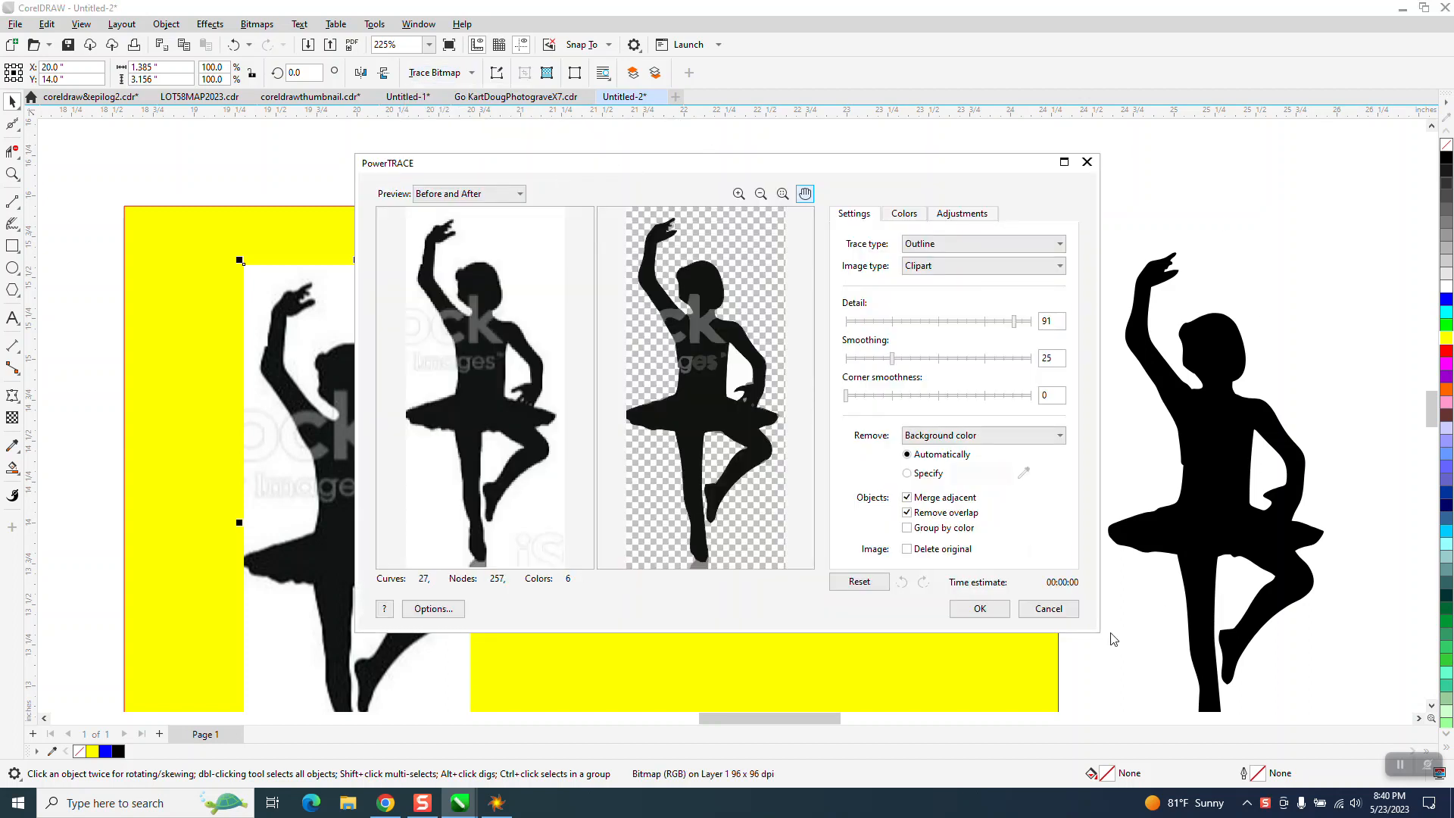
left_click(980, 609)
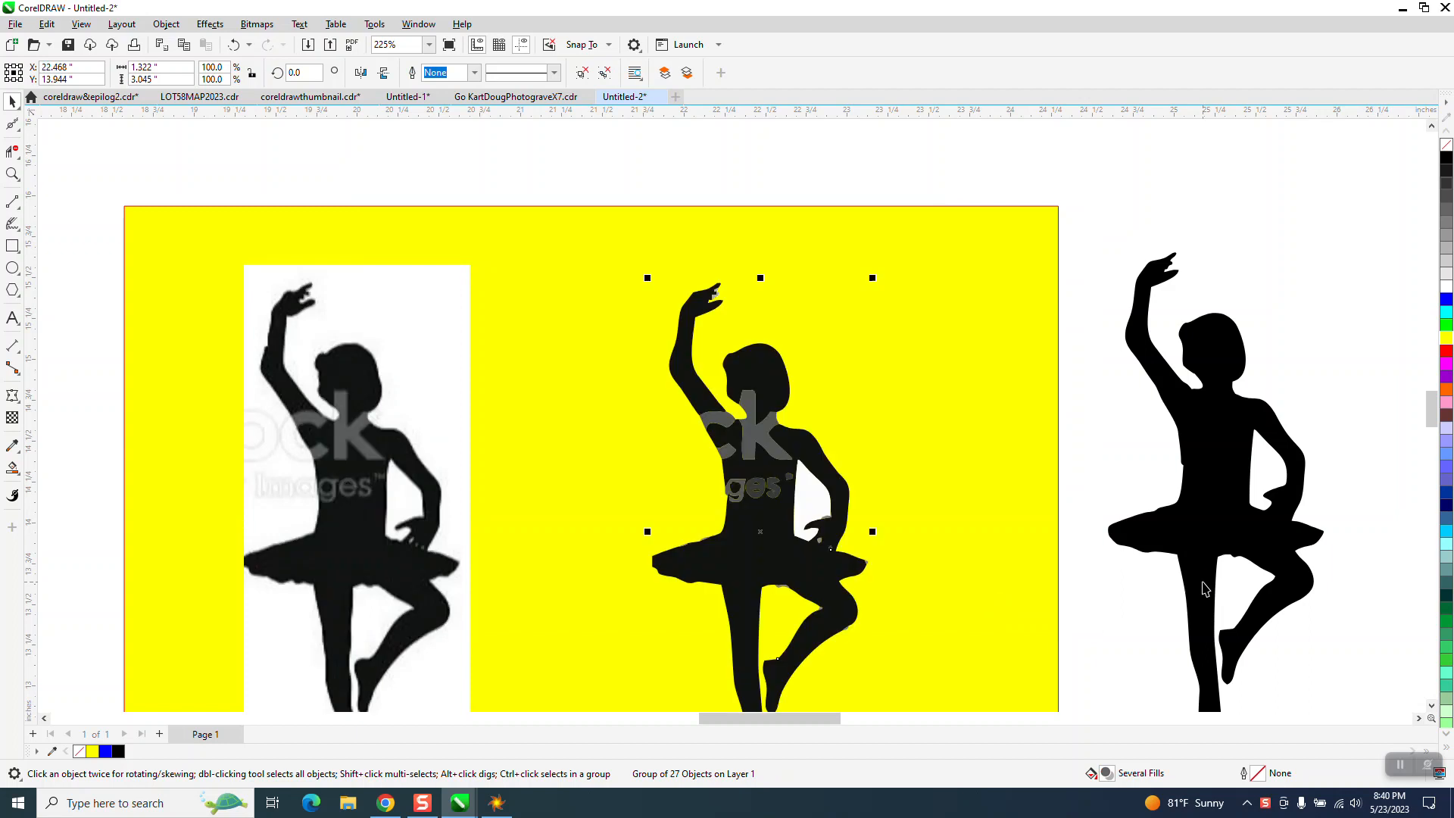
Step: Move the solid black silhouette to the left of the yellow rectangle and stretch the rectangle wider towards the right
scroll(559, 543, "down", 2)
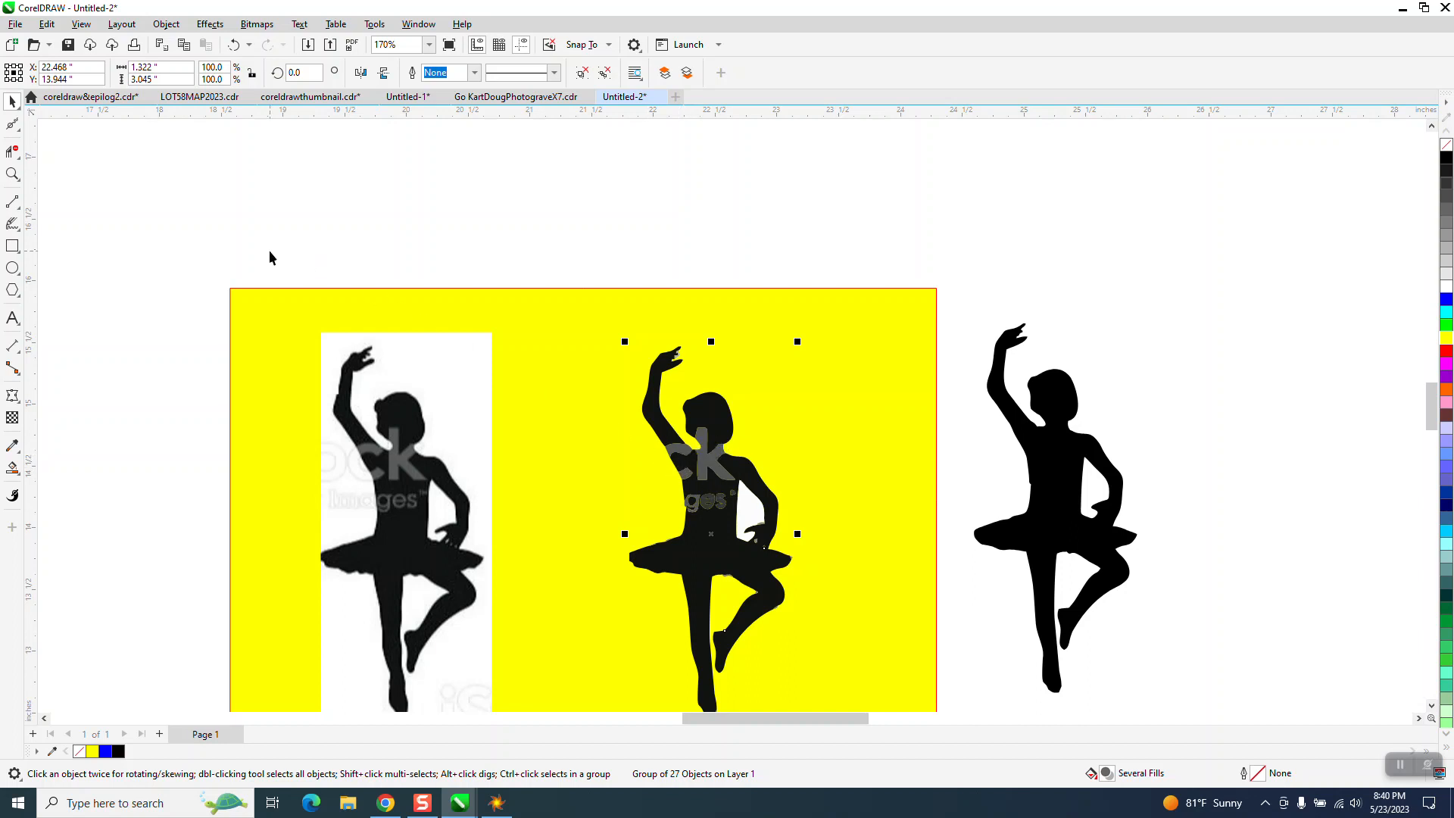
left_click_drag(1048, 453, 145, 326)
left_click(813, 496)
left_click_drag(937, 531, 1182, 504)
Step: Ungroup the traced dancer into separate objects
left_click(699, 484)
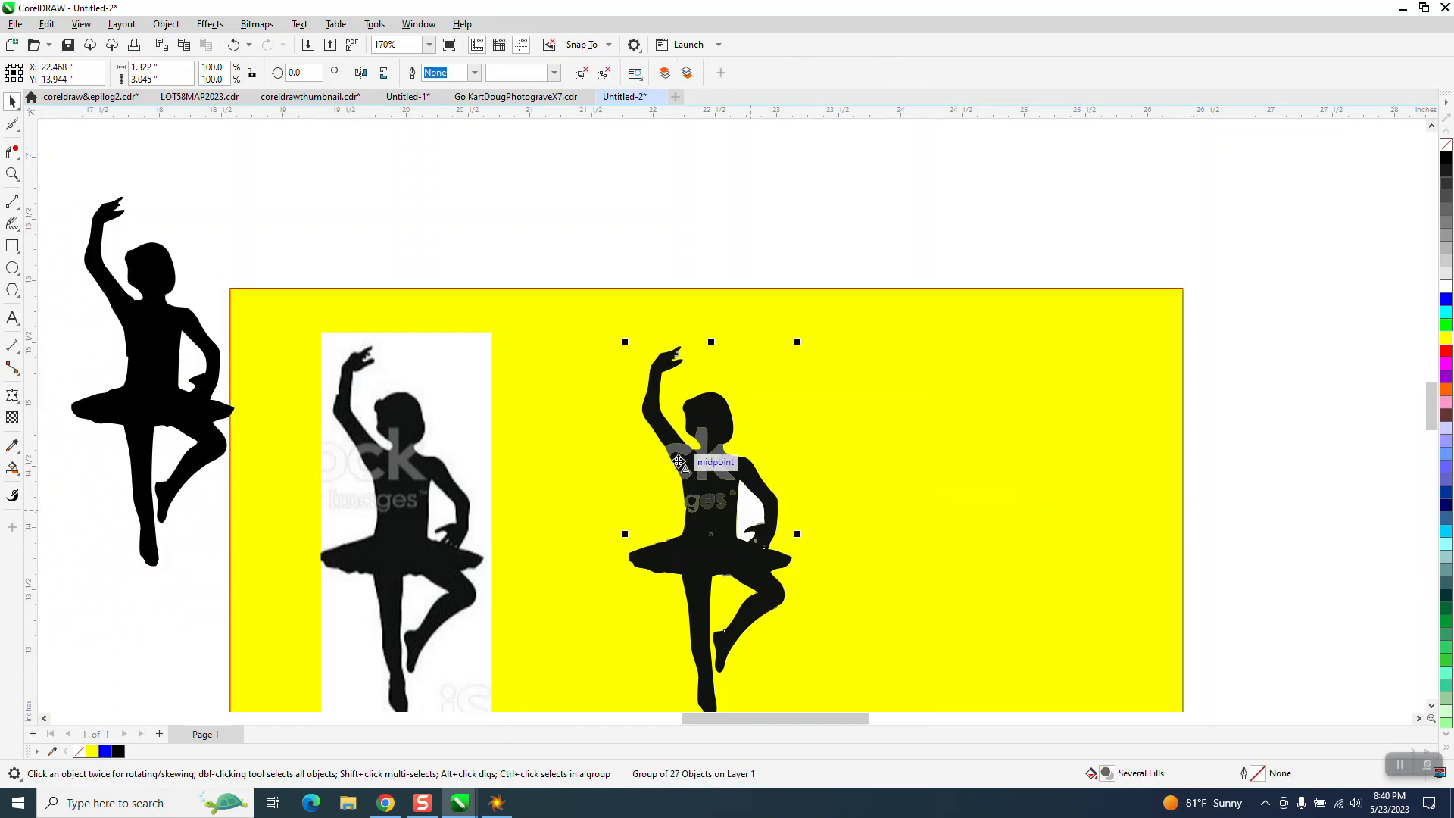
left_click(167, 24)
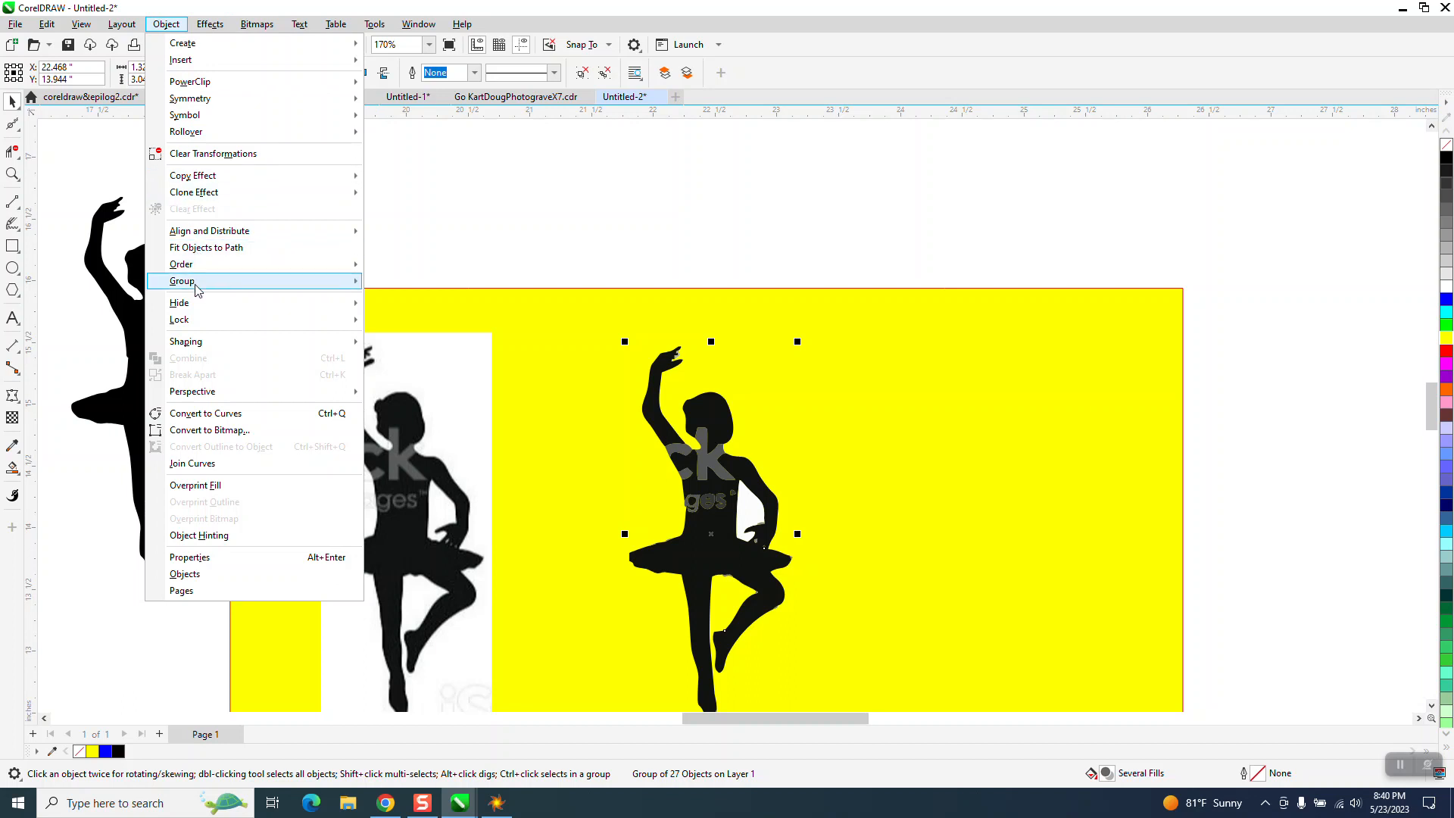
mouse_move(198, 285)
left_click(431, 303)
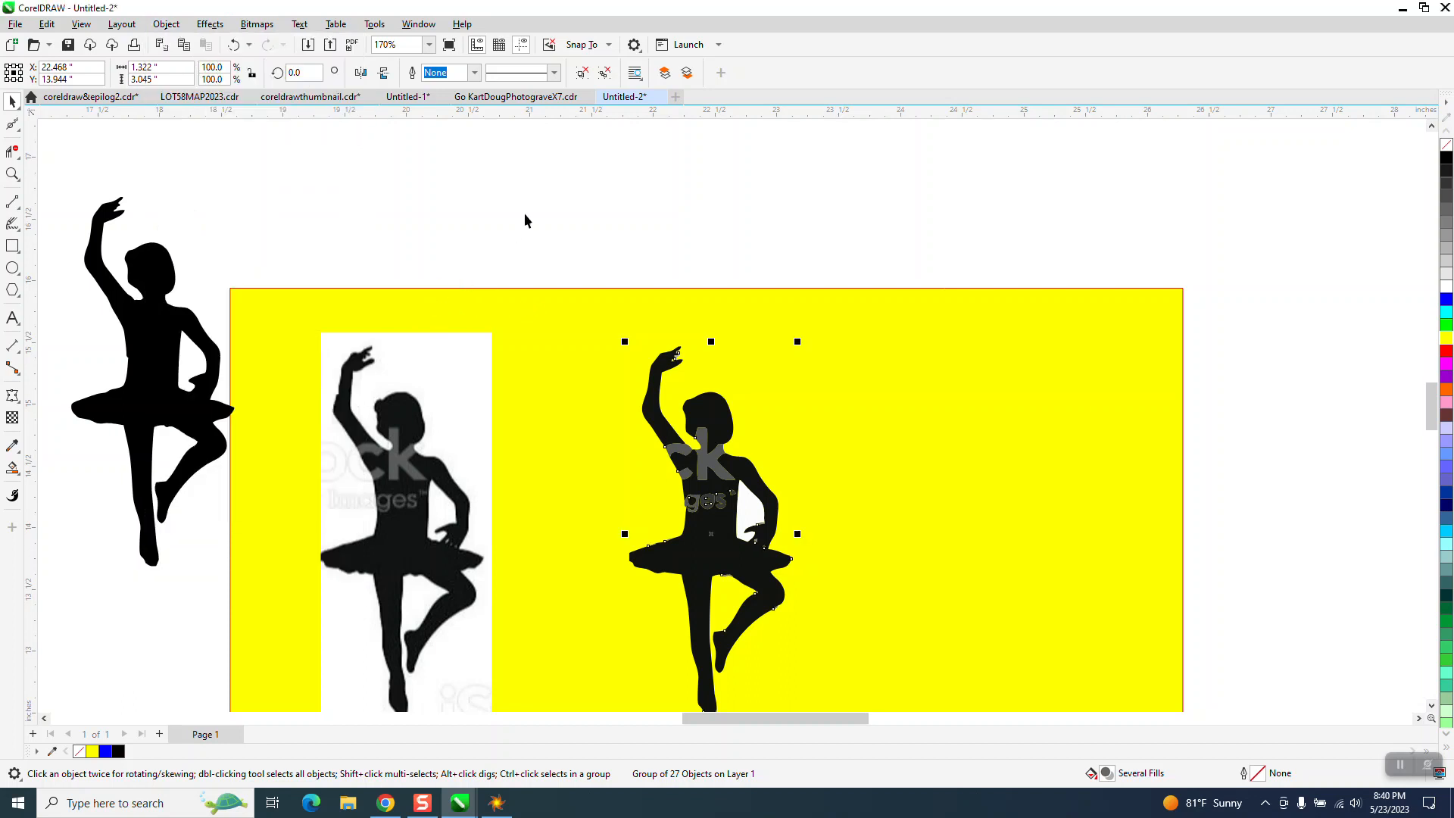
left_click(525, 220)
Step: Delete the traced white patch between the arm and torso and the grey remnant under the standing foot
left_click(744, 505)
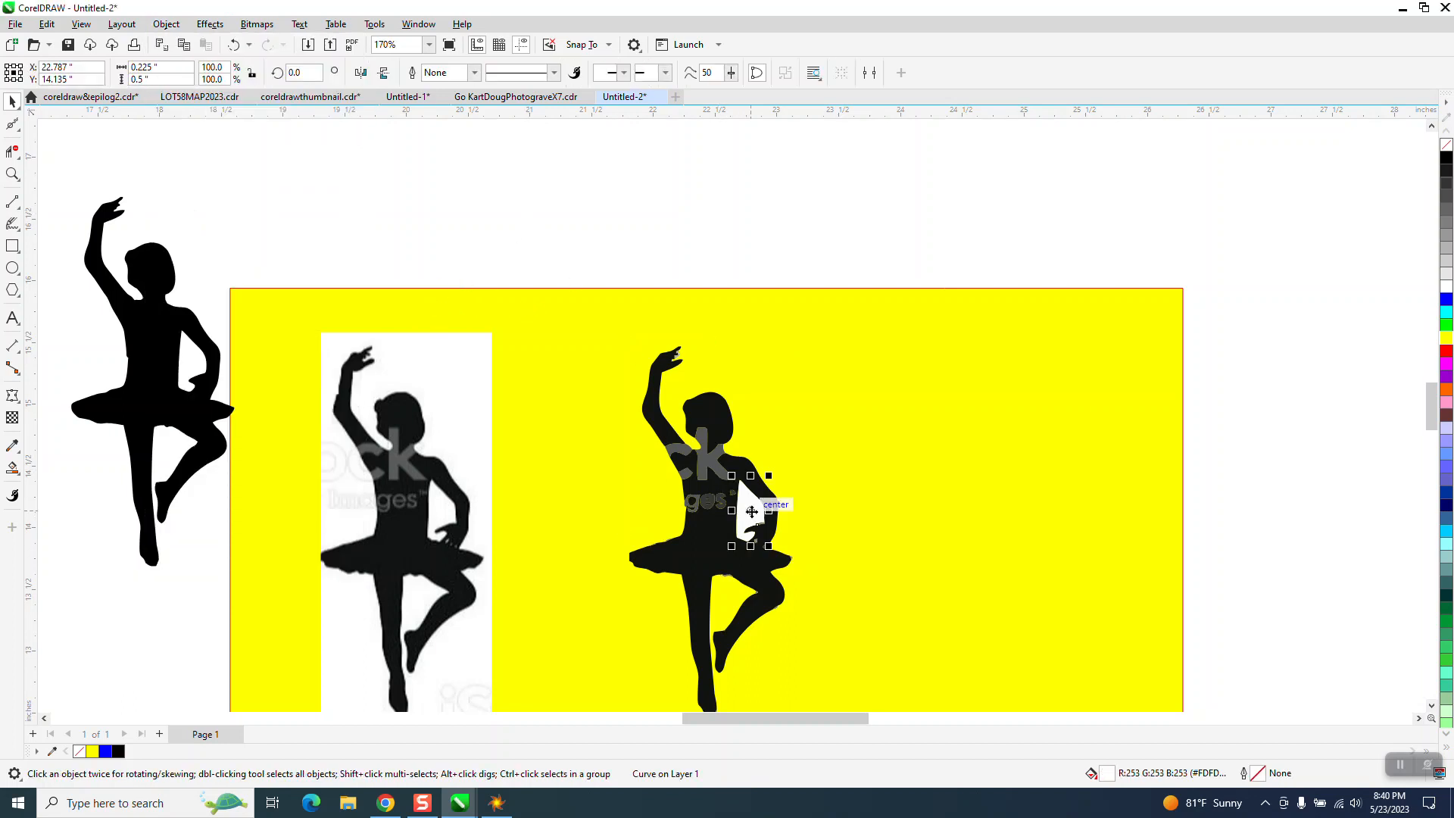
key("Delete")
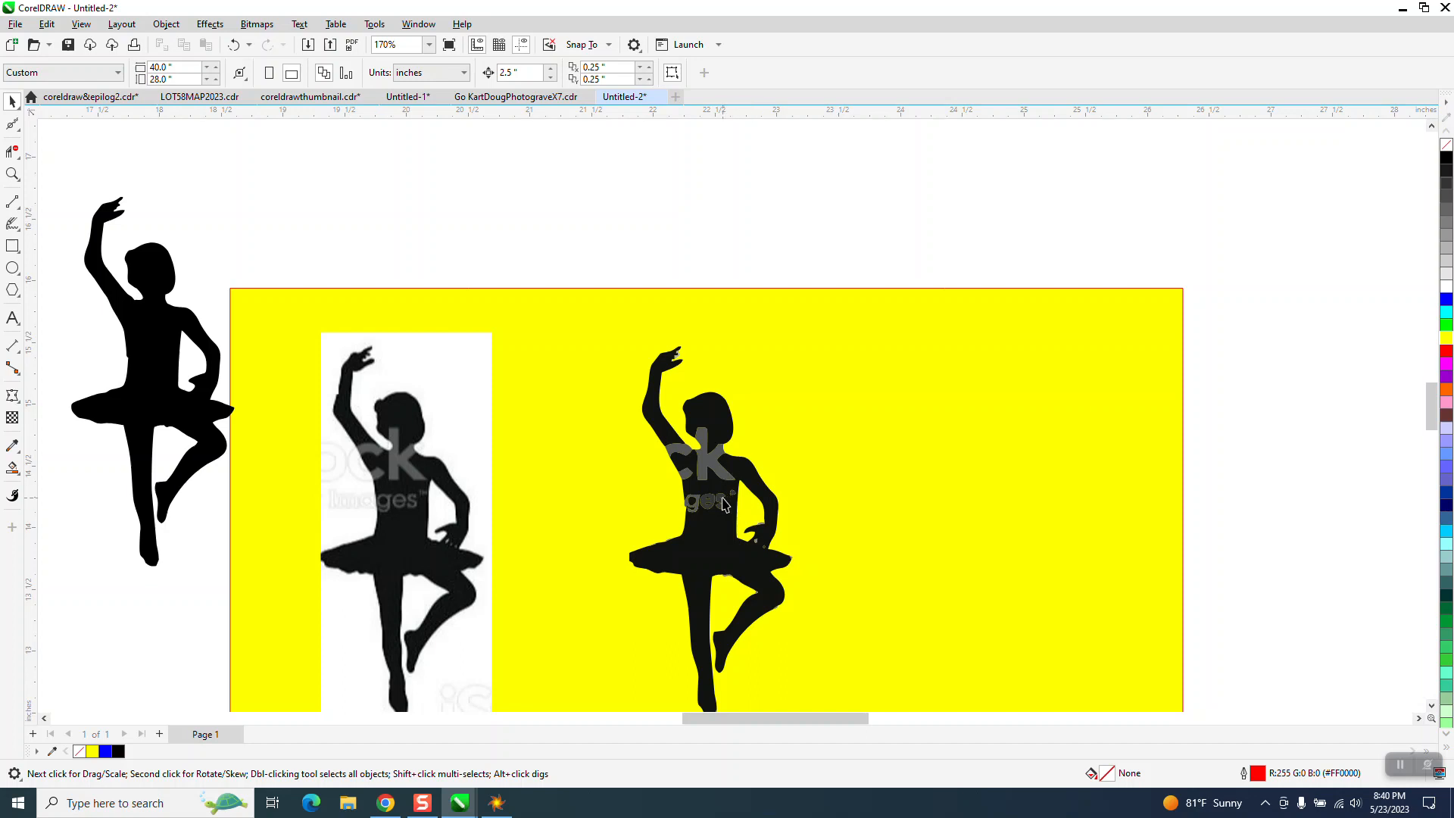
scroll(723, 504, "down", 2)
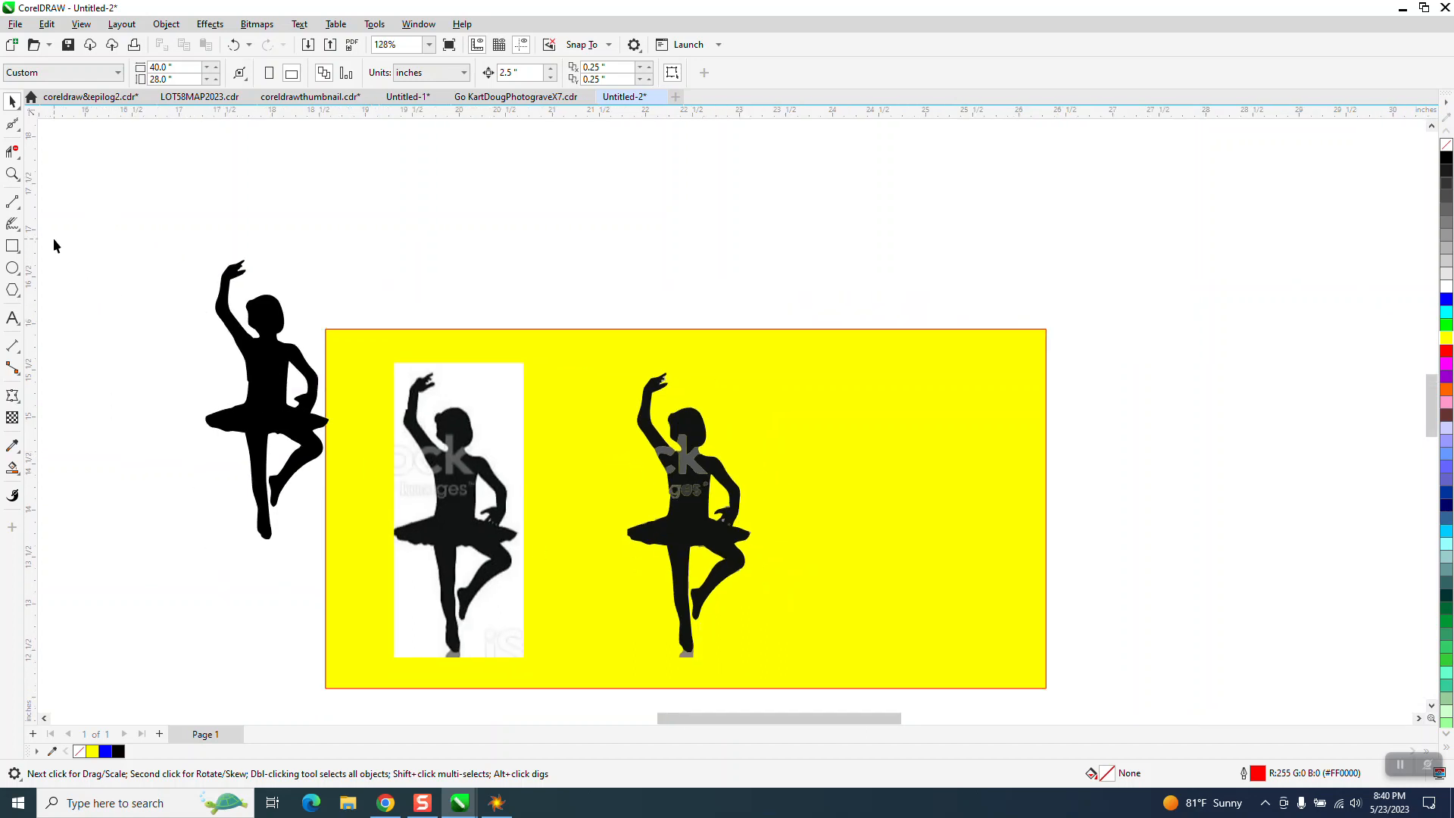
left_click(13, 173)
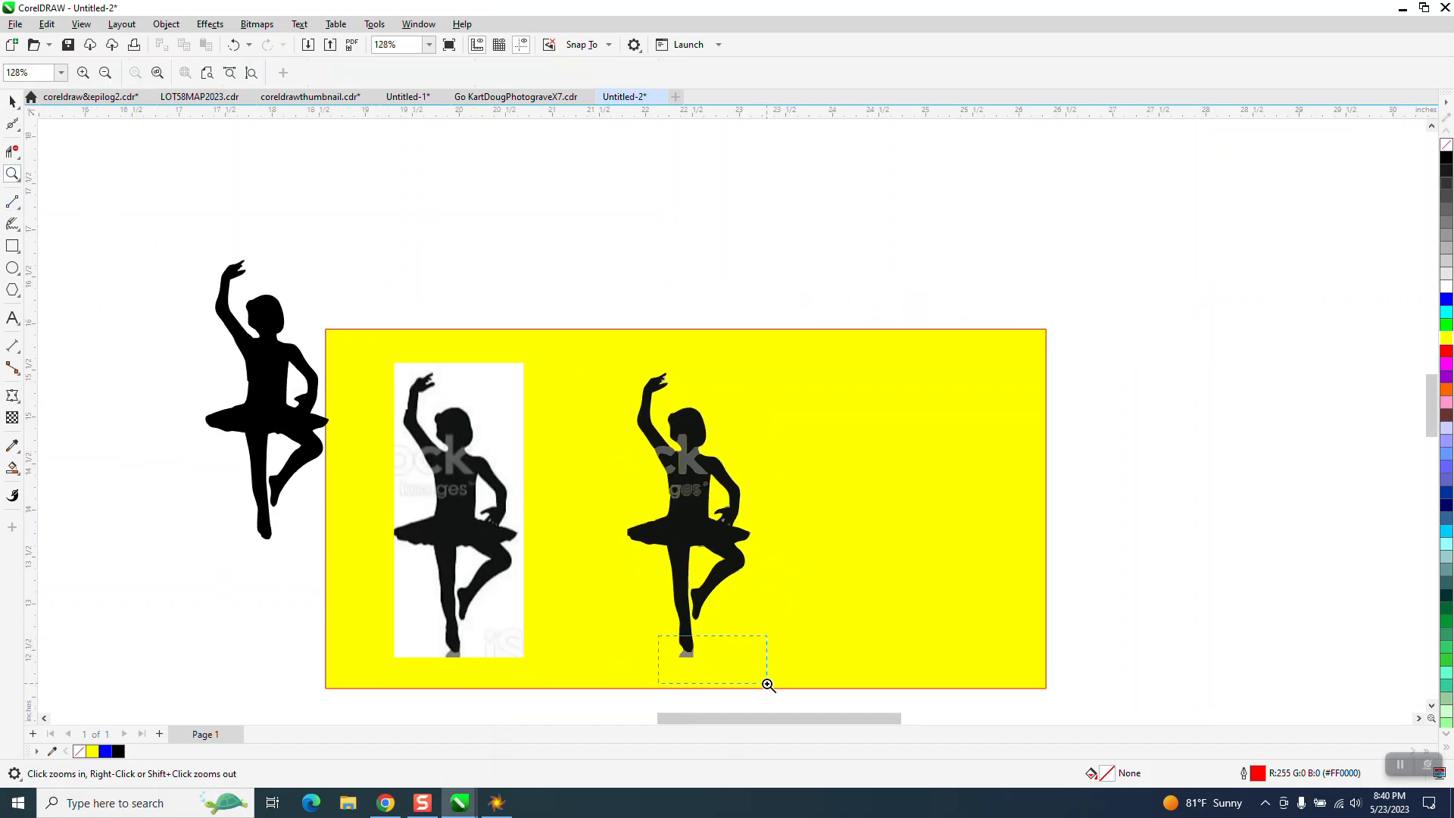
left_click_drag(768, 685, 768, 685)
left_click(12, 102)
left_click(415, 387)
left_click(423, 386)
key("Delete")
Step: Delete the grey leftover shapes between the fingers of the traced dancer's raised hand
scroll(452, 530, "down", 7)
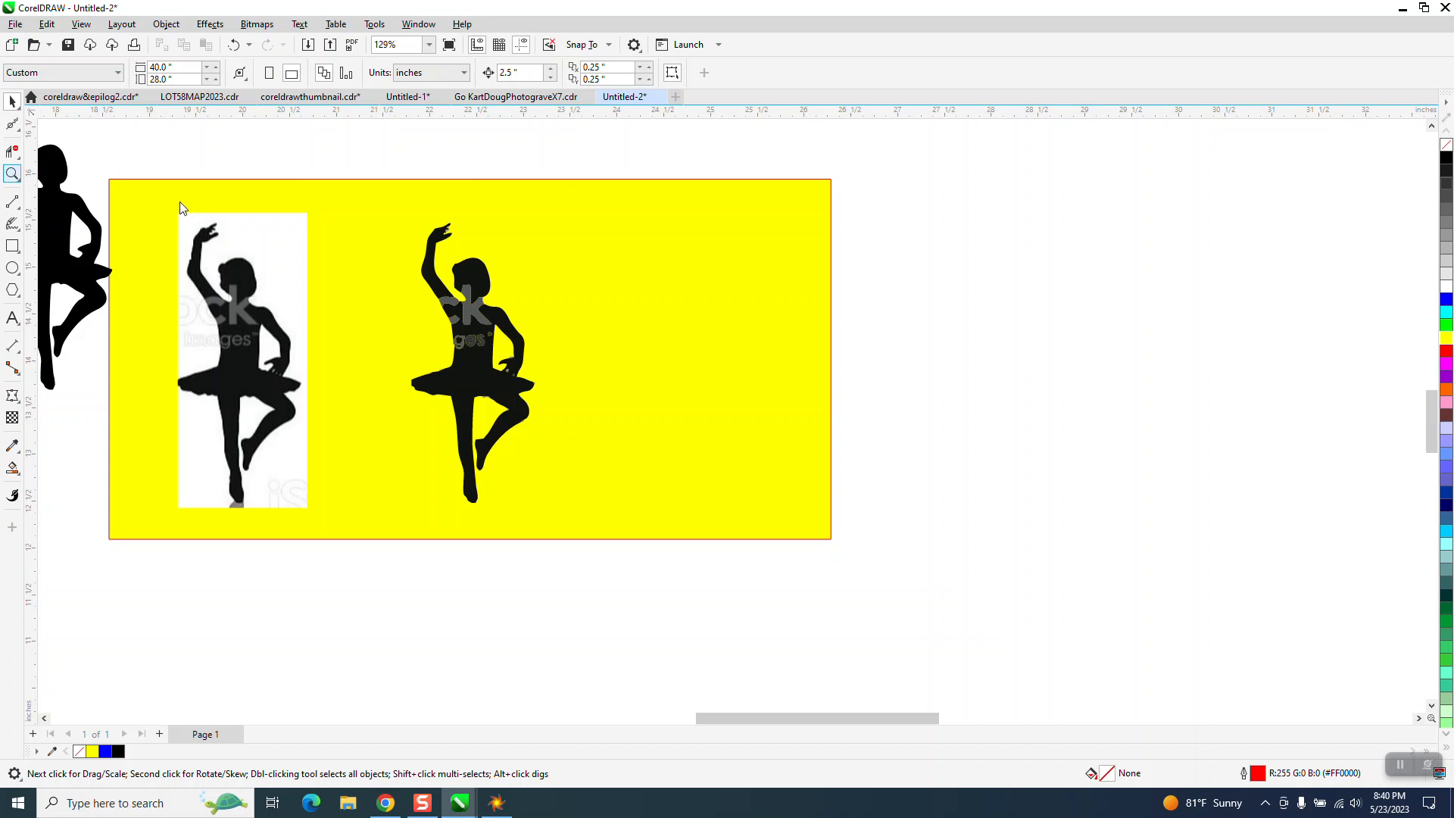
key("z")
left_click_drag(446, 215, 552, 279)
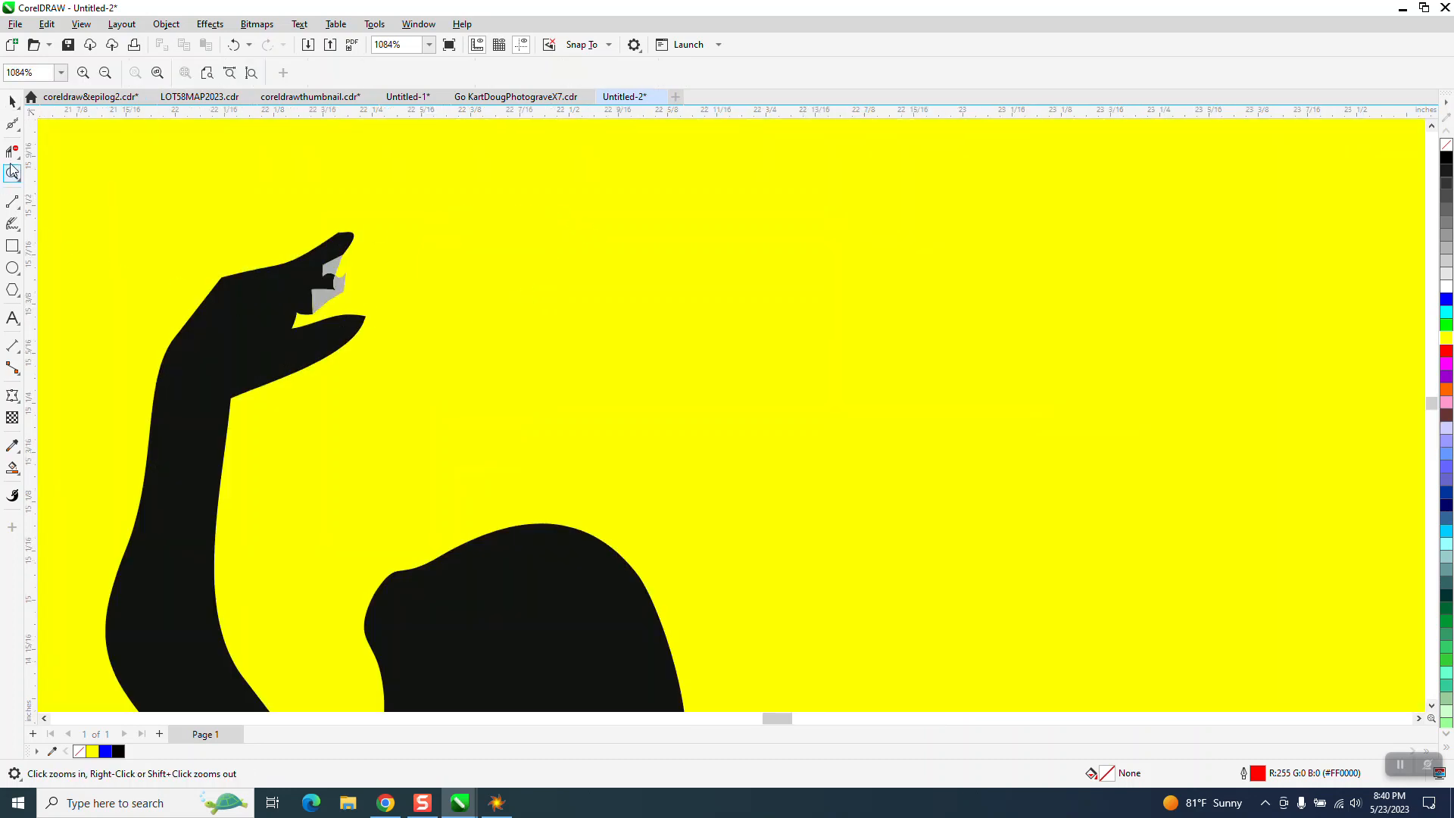
left_click(12, 101)
left_click(338, 269)
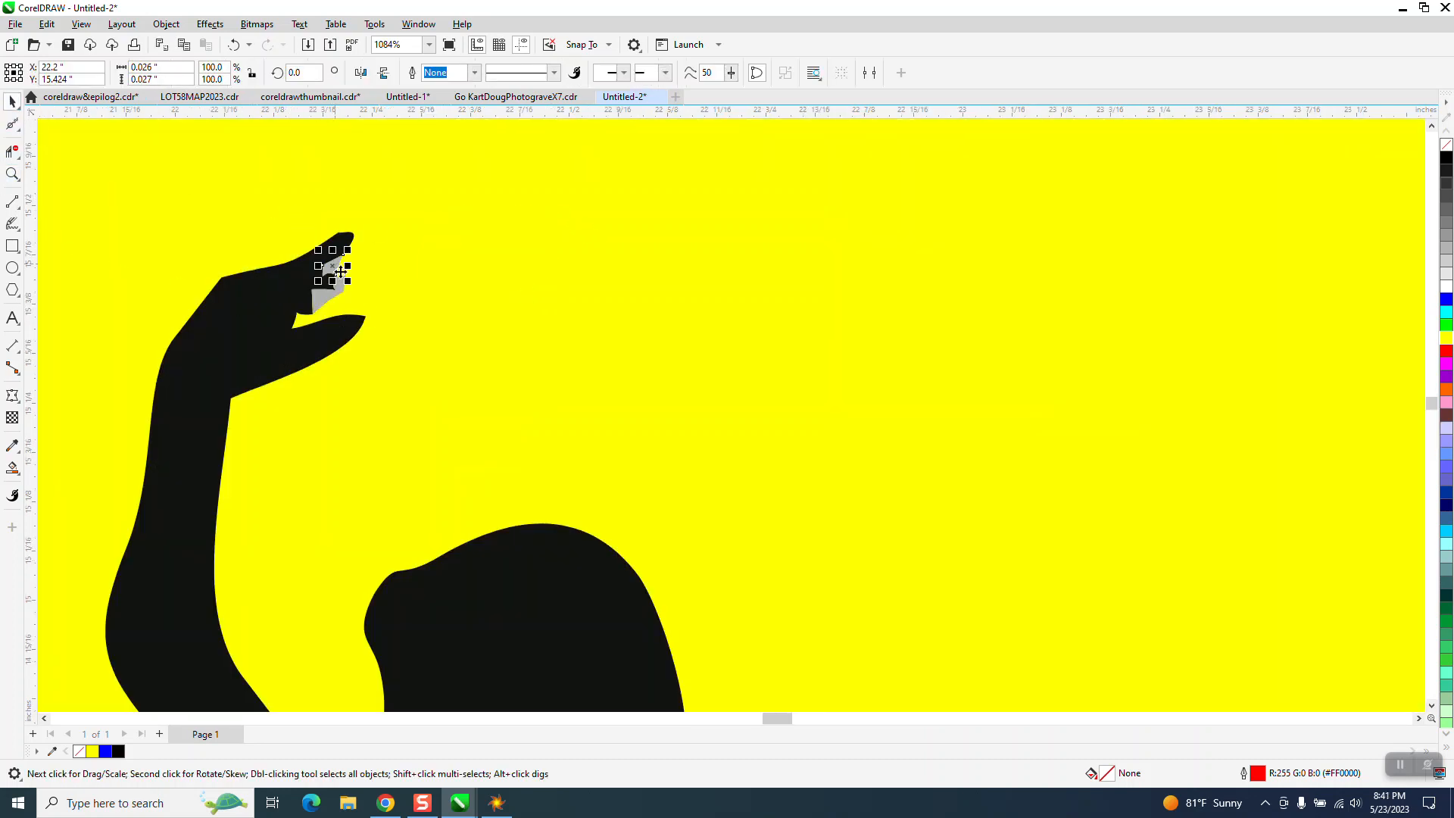
key("Delete")
Step: Draw an unfilled rectangle about 1.96 by 3.21 inches around the whole traced dancer
scroll(444, 274, "down", 4)
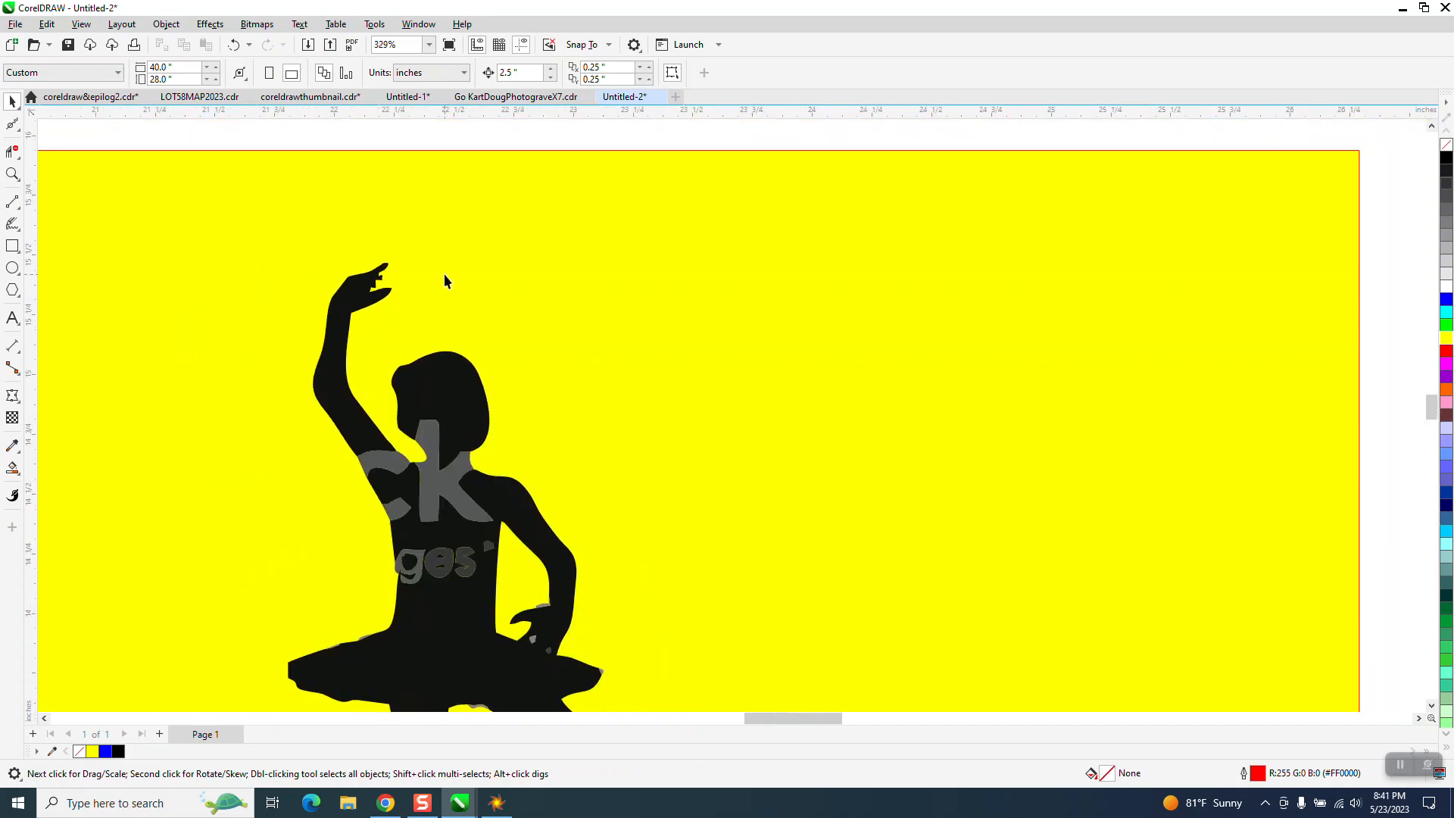
scroll(443, 274, "down", 1)
scroll(421, 423, "down", 1)
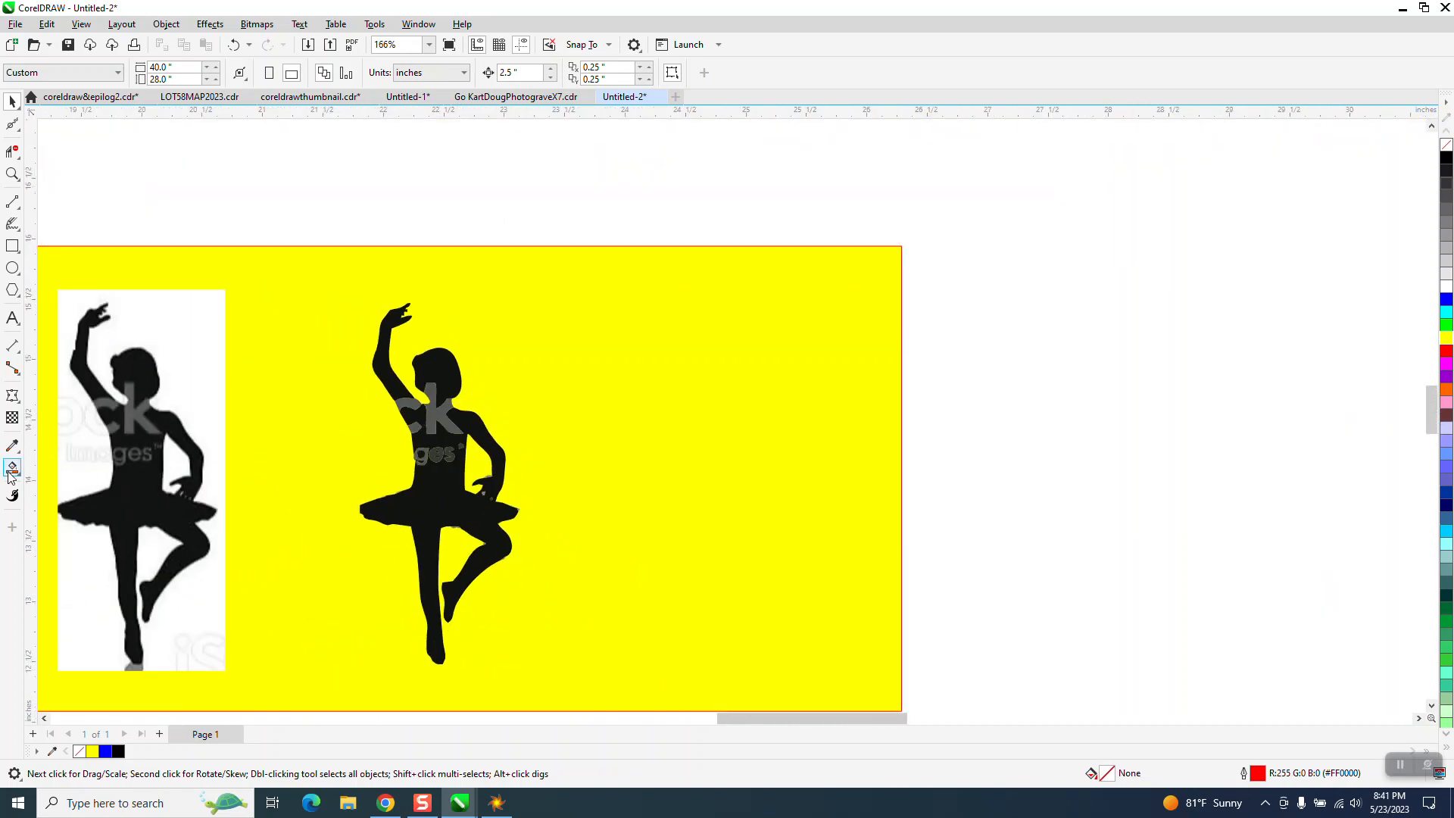
left_click(12, 245)
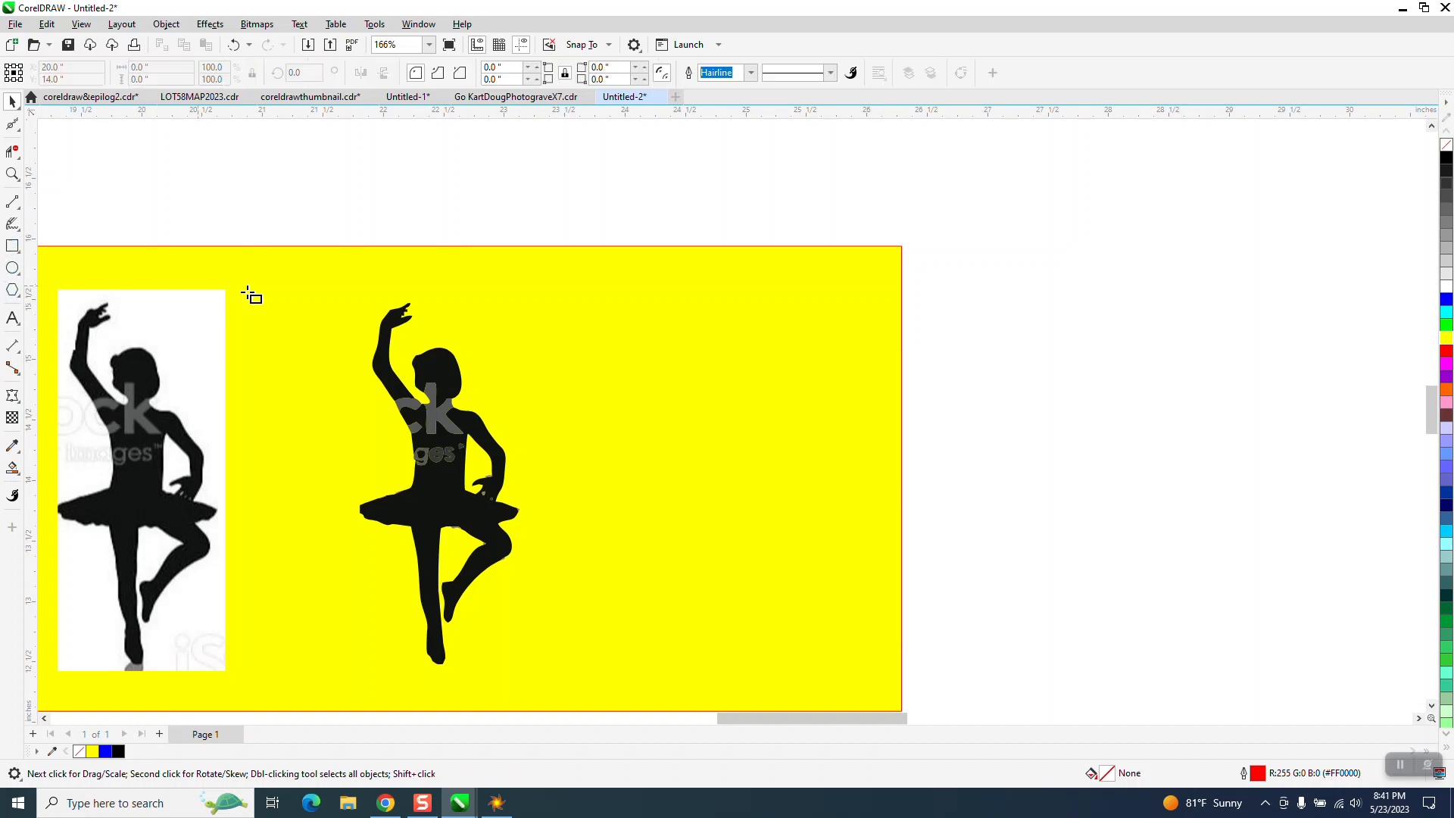
mouse_move(306, 288)
left_mouse_down()
mouse_move(489, 653)
mouse_move(544, 677)
left_mouse_up()
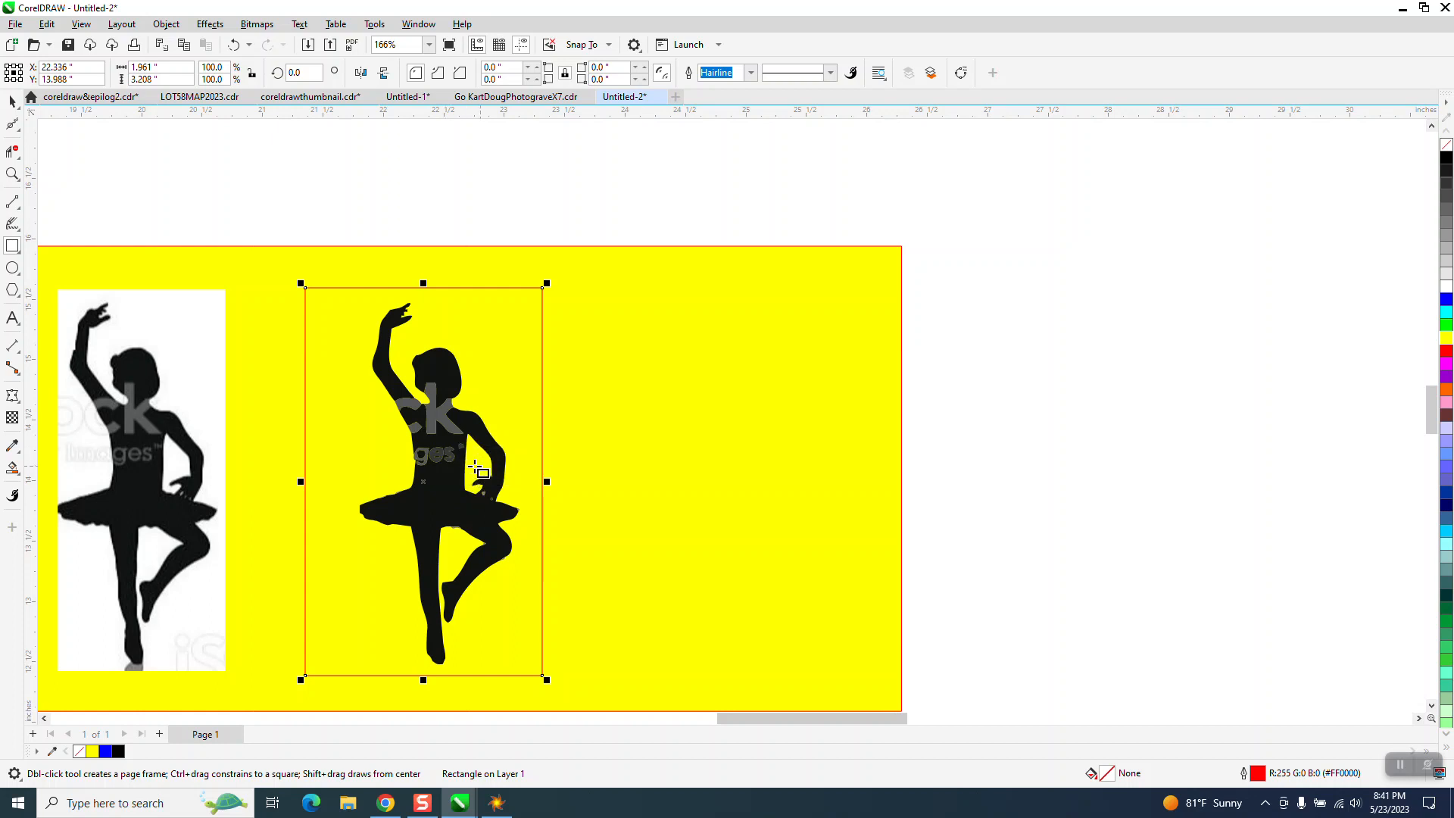
Step: Smart-fill the area around the traced dancer and the gap inside the arm in blue, nudging each fill 2.5 inches right
left_click(13, 469)
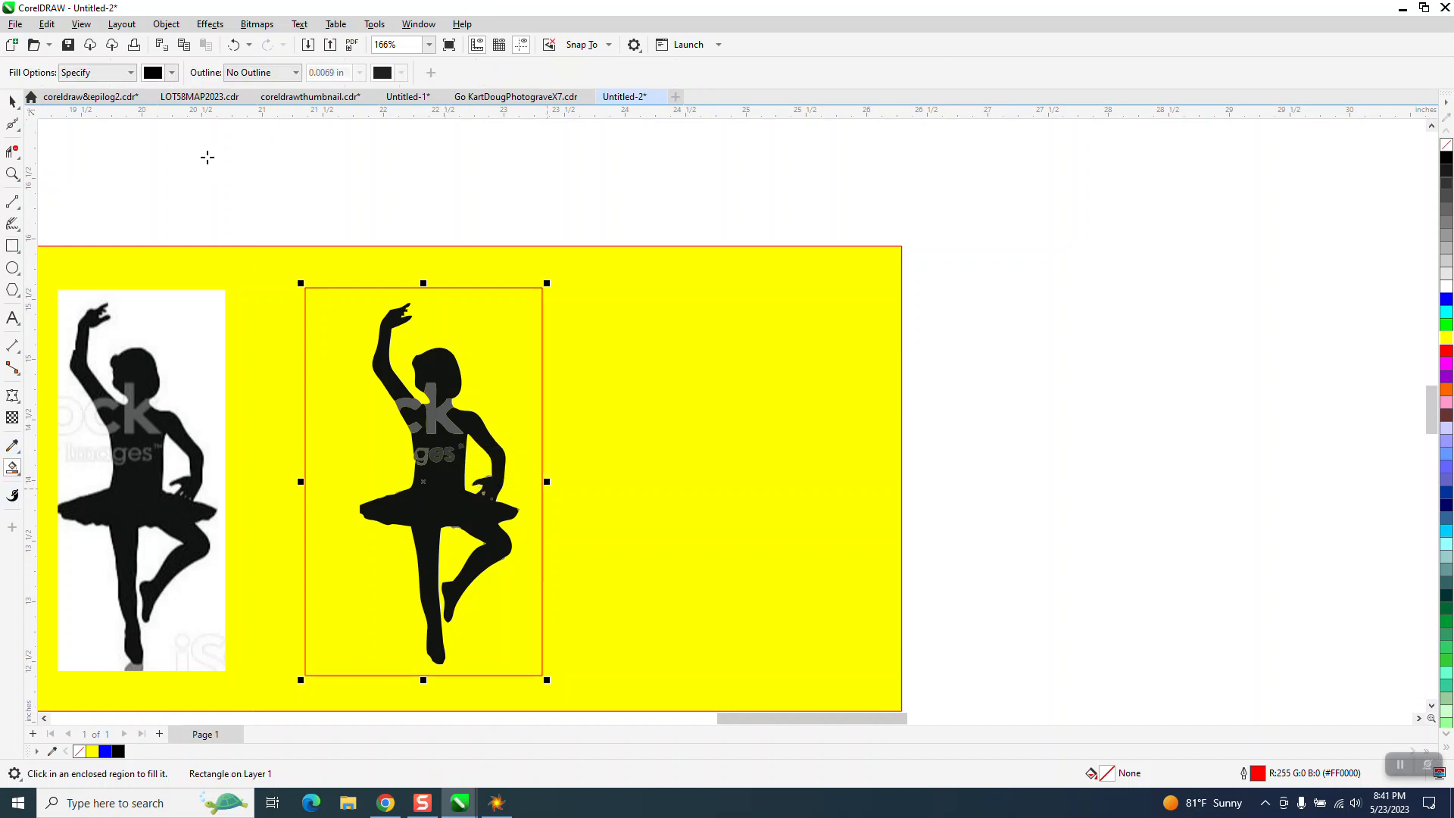
left_click(172, 73)
left_click(217, 167)
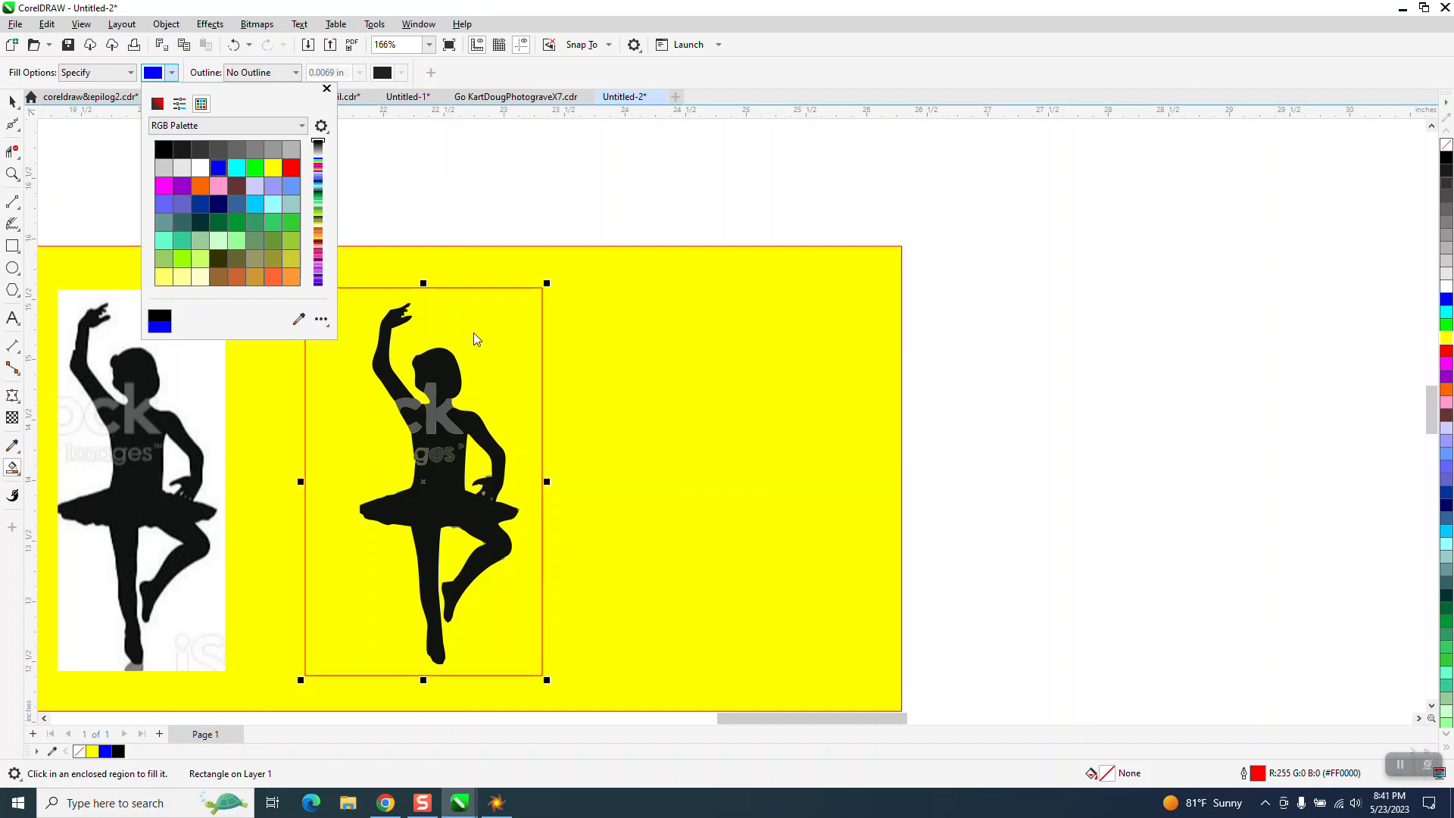
left_click(515, 349)
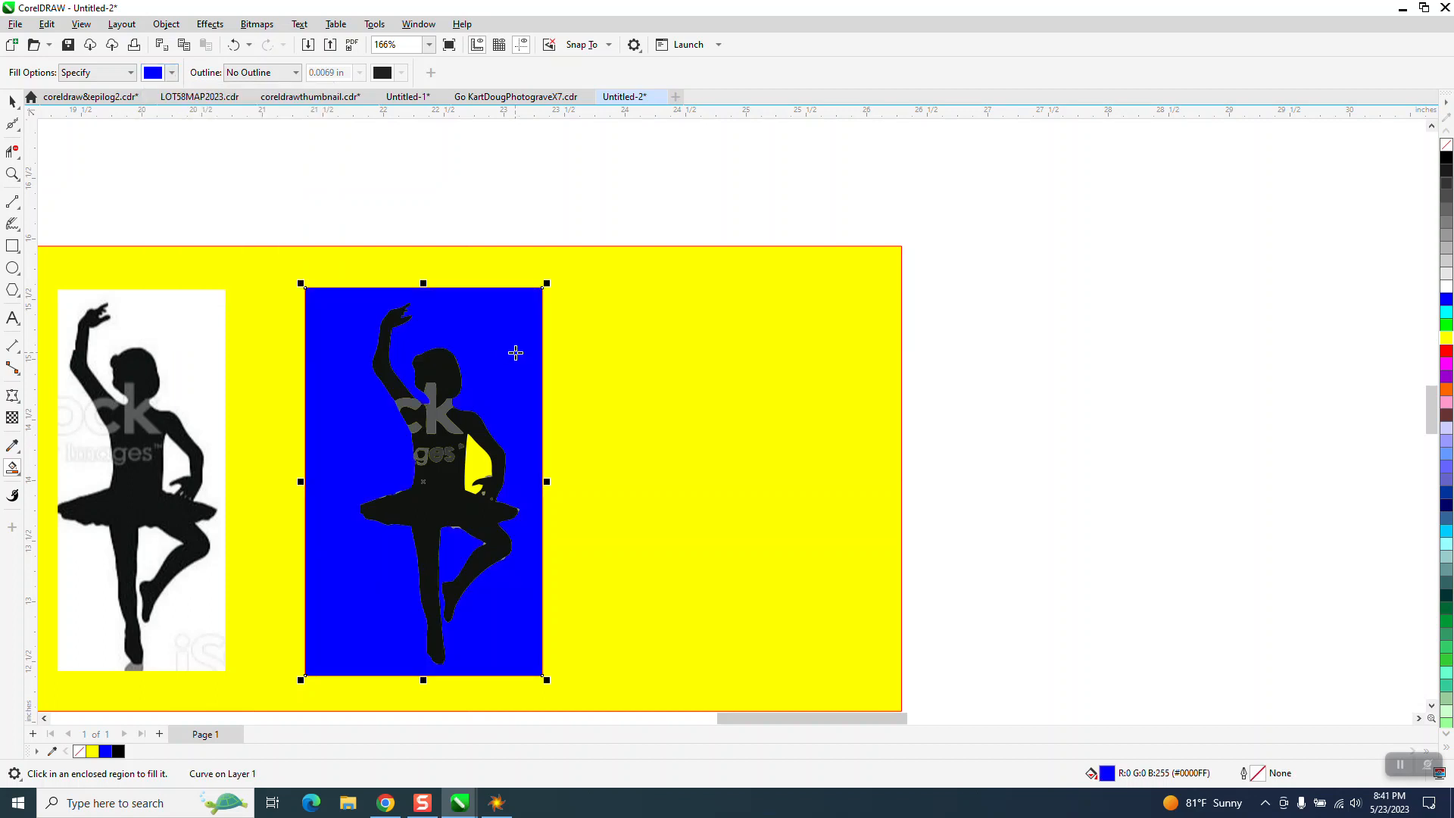
key("Right")
left_click(477, 464)
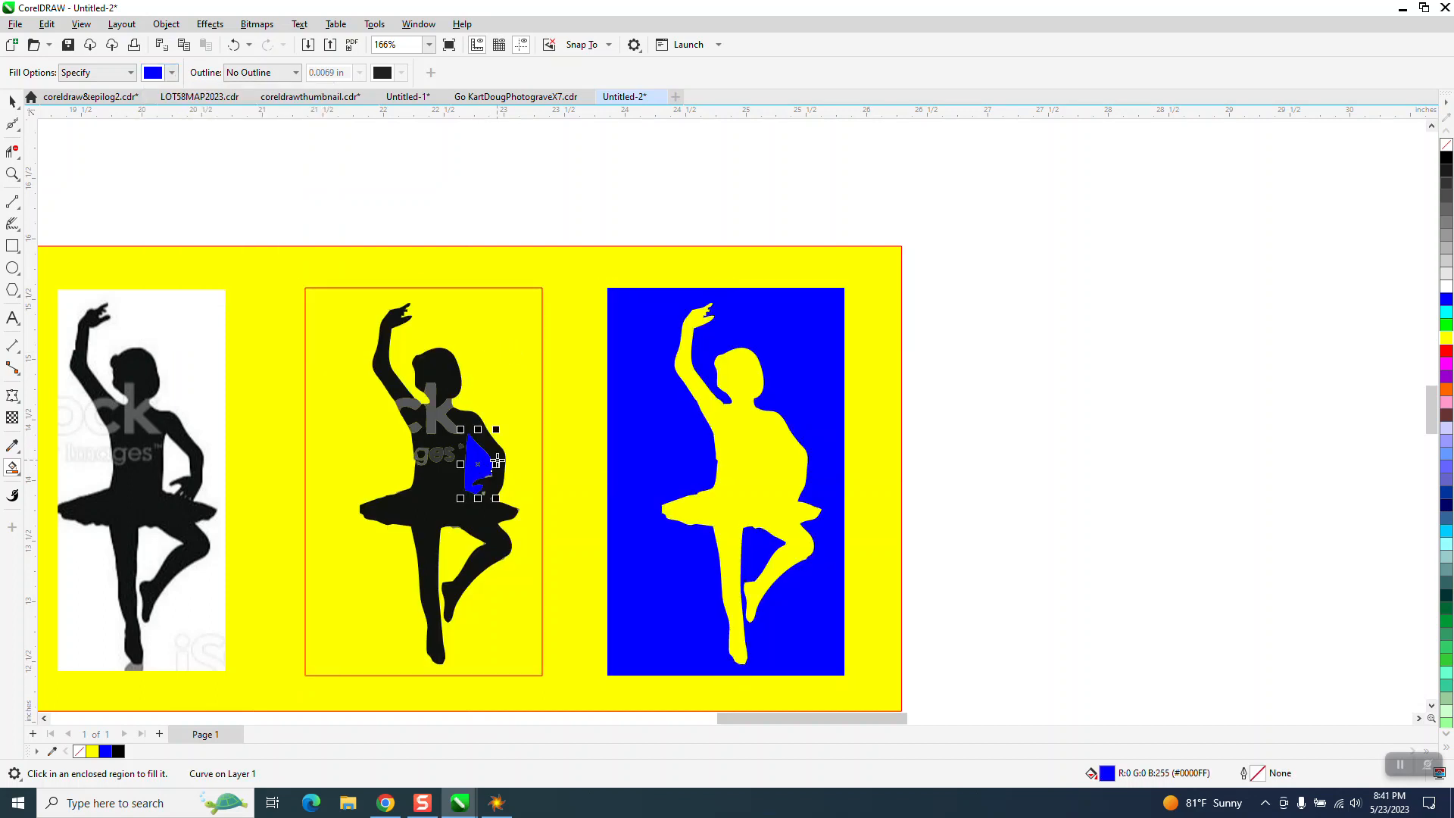
key("Right")
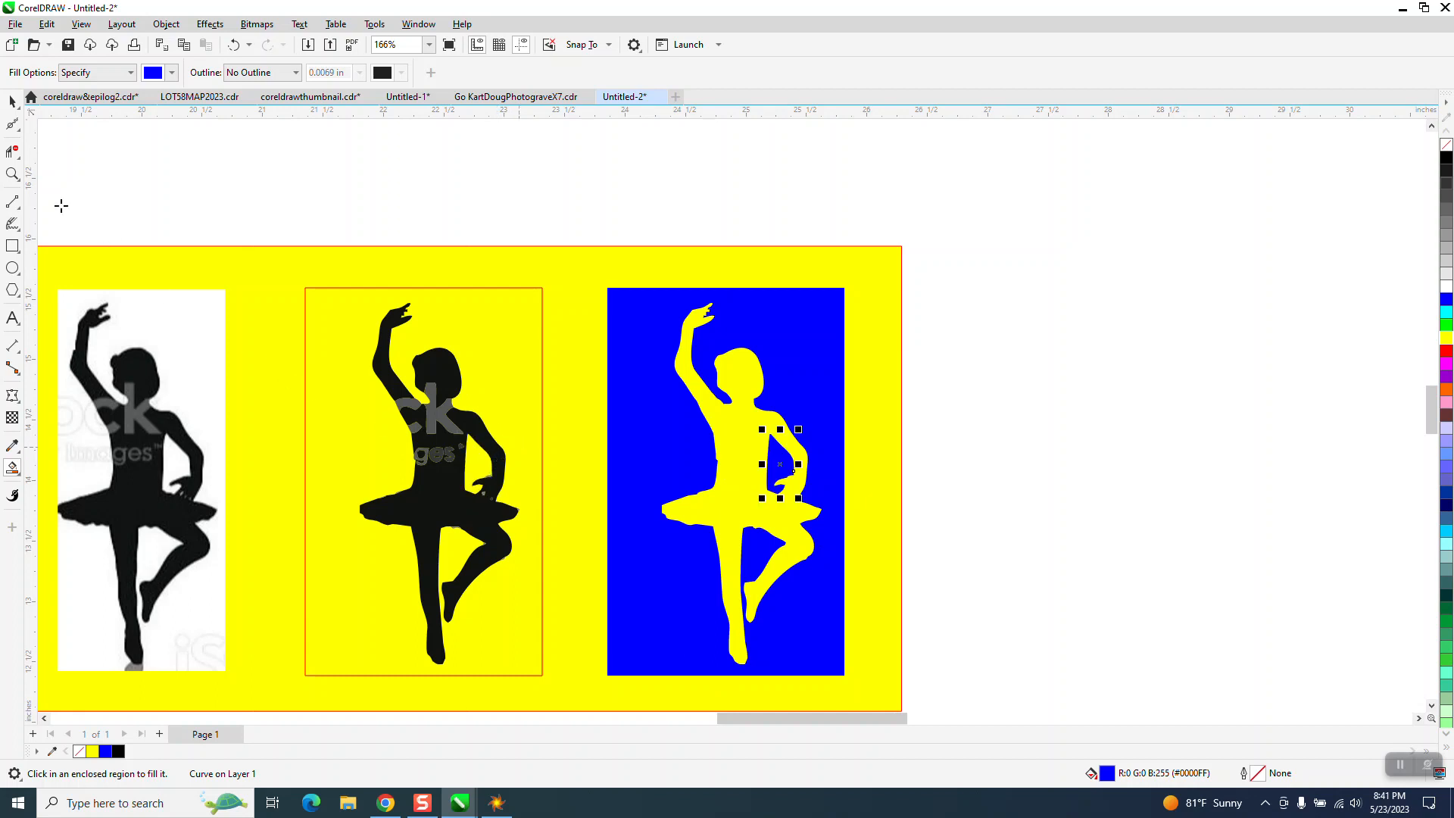
Step: Smart-fill the dancer-shaped opening in the blue panel with black and nudge the new silhouette 2.5 inches right
left_click(172, 72)
left_click(163, 150)
left_click(741, 430)
key("Right")
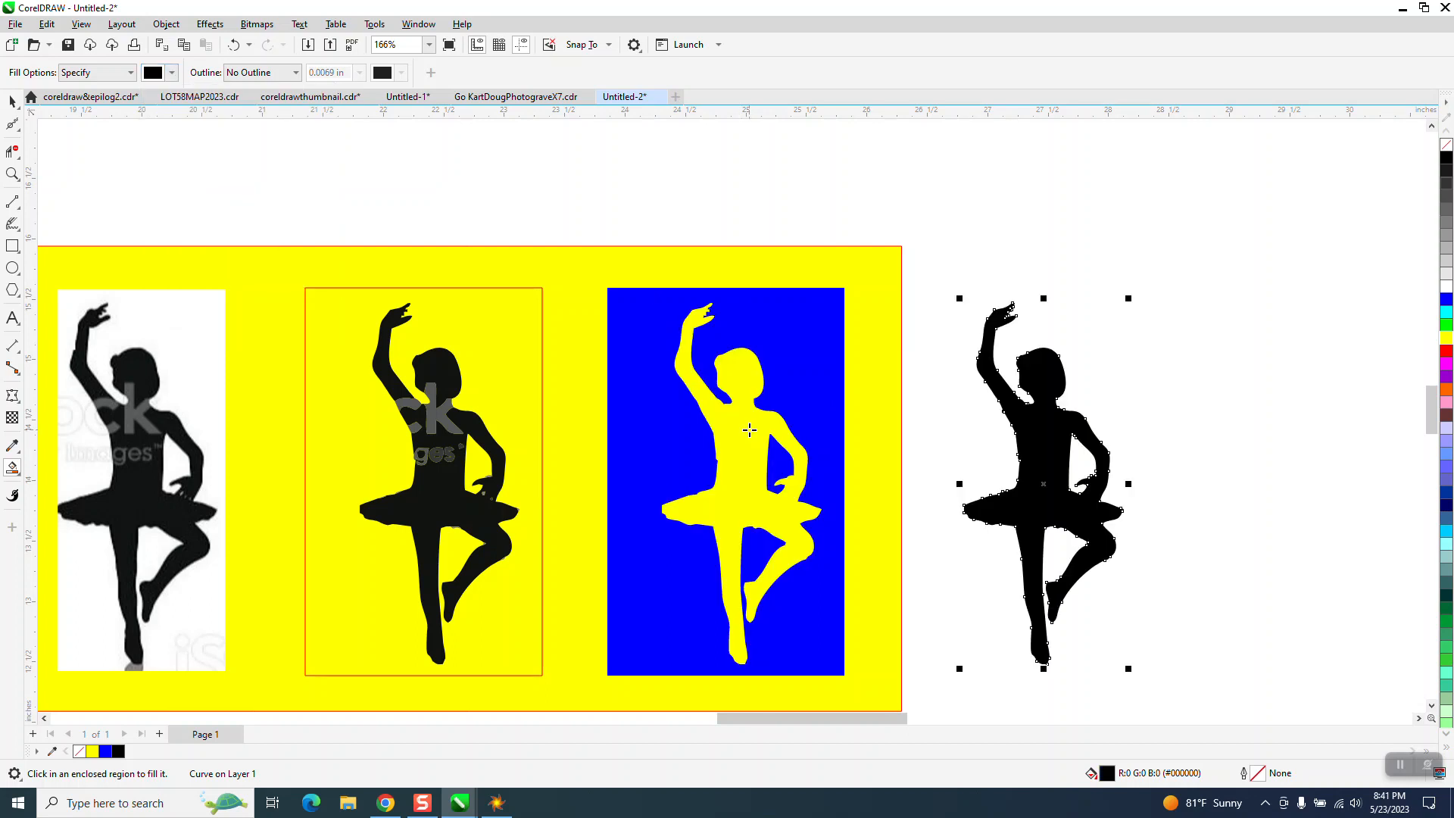
Step: Move the yellow rectangle to the right so that it lies behind the new black silhouette
left_click(12, 101)
left_click_drag(896, 373, 1163, 374)
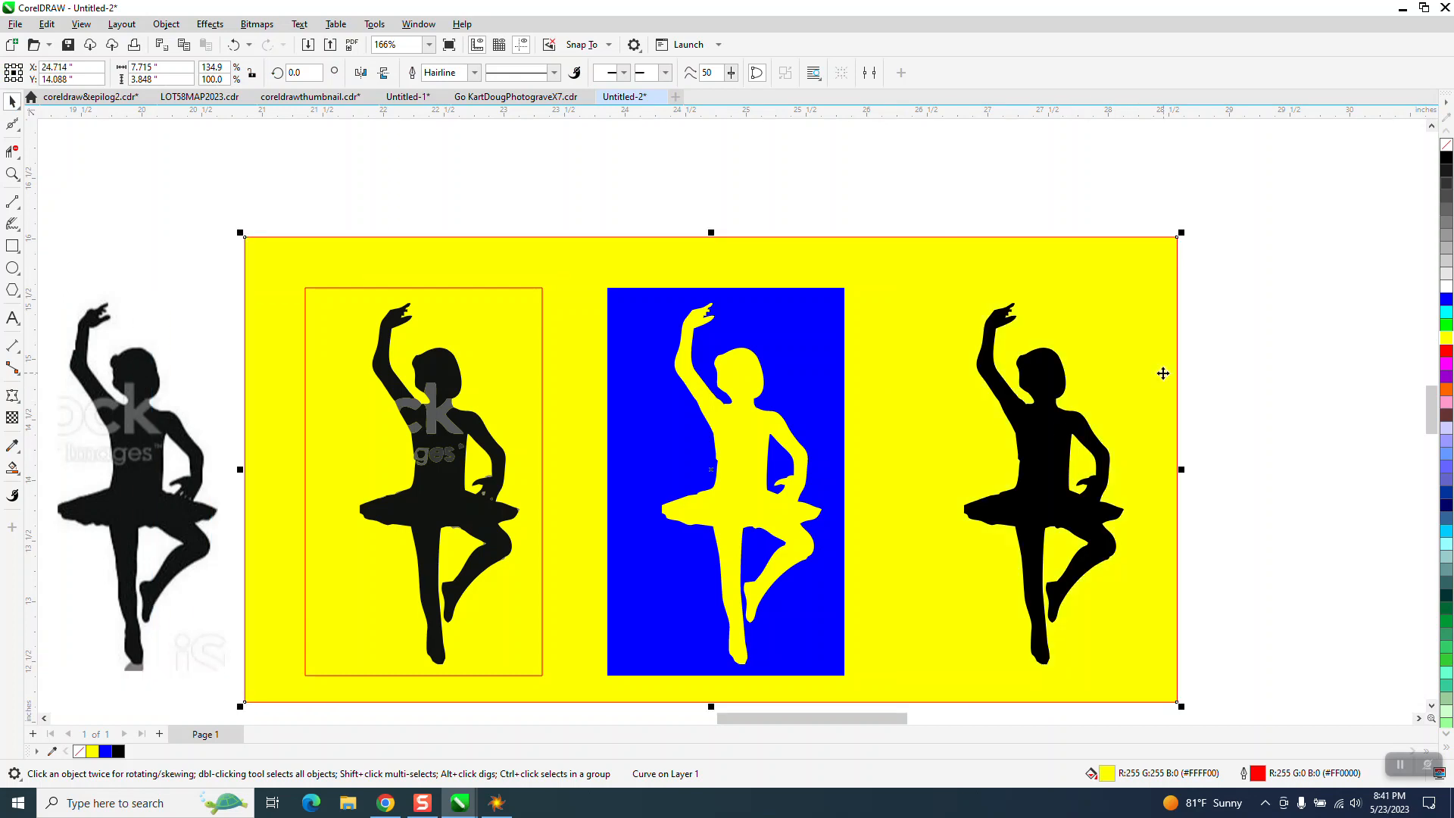
Step: Reshape the middle finger of the black silhouette's raised hand by moving its tip and lower-edge nodes outward
left_click(12, 174)
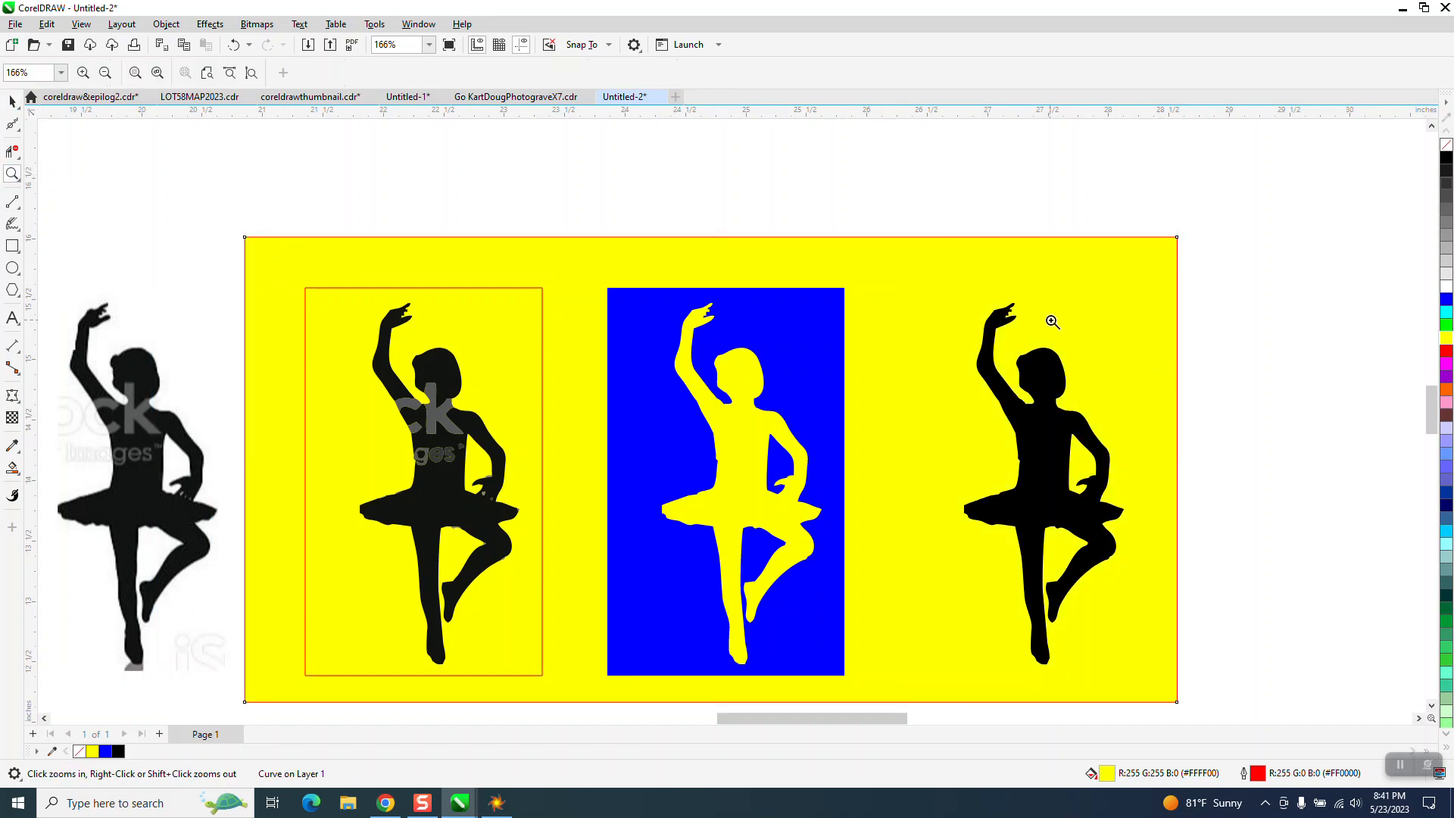
left_click_drag(991, 301, 1043, 344)
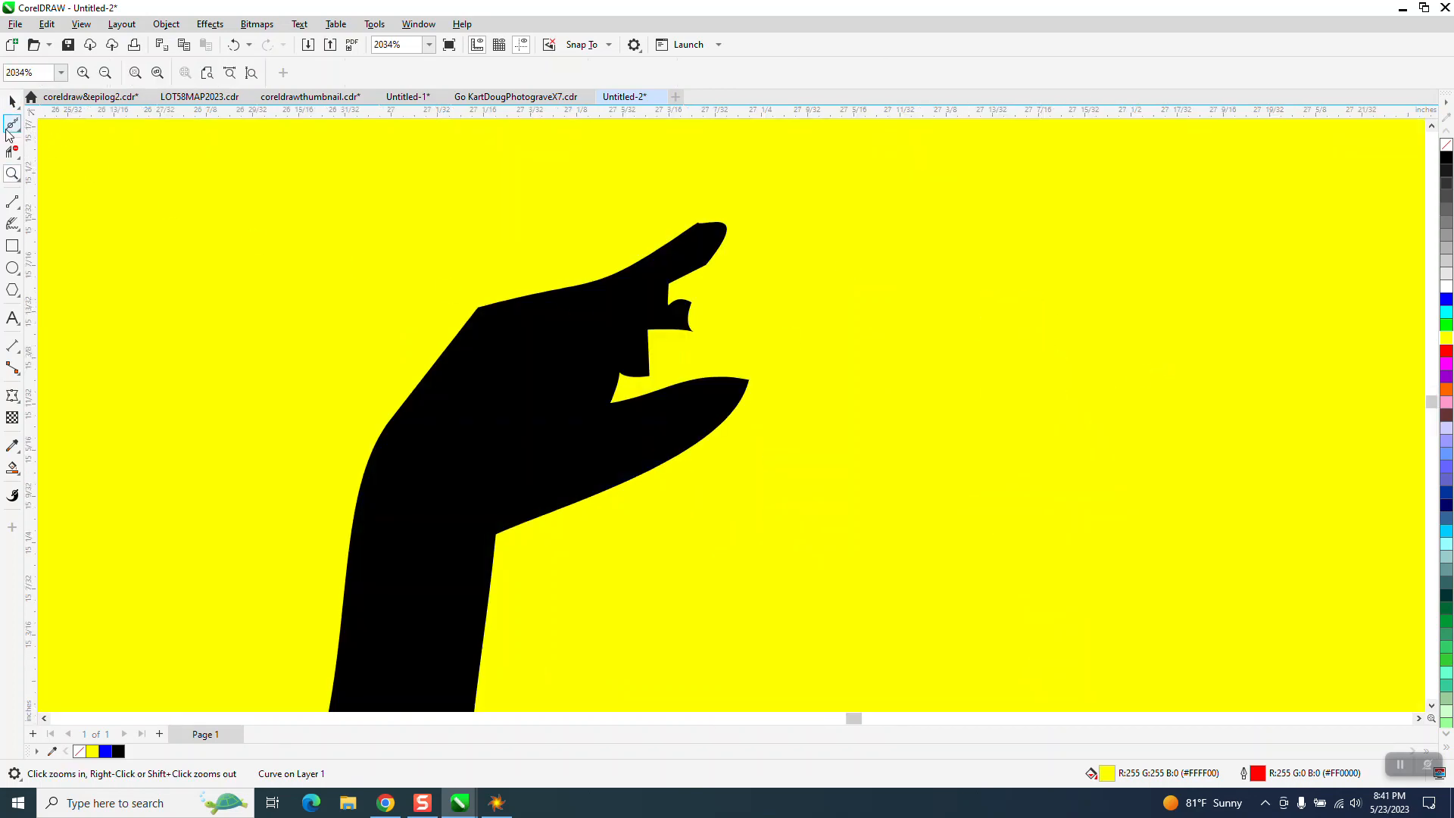
left_click(17, 127)
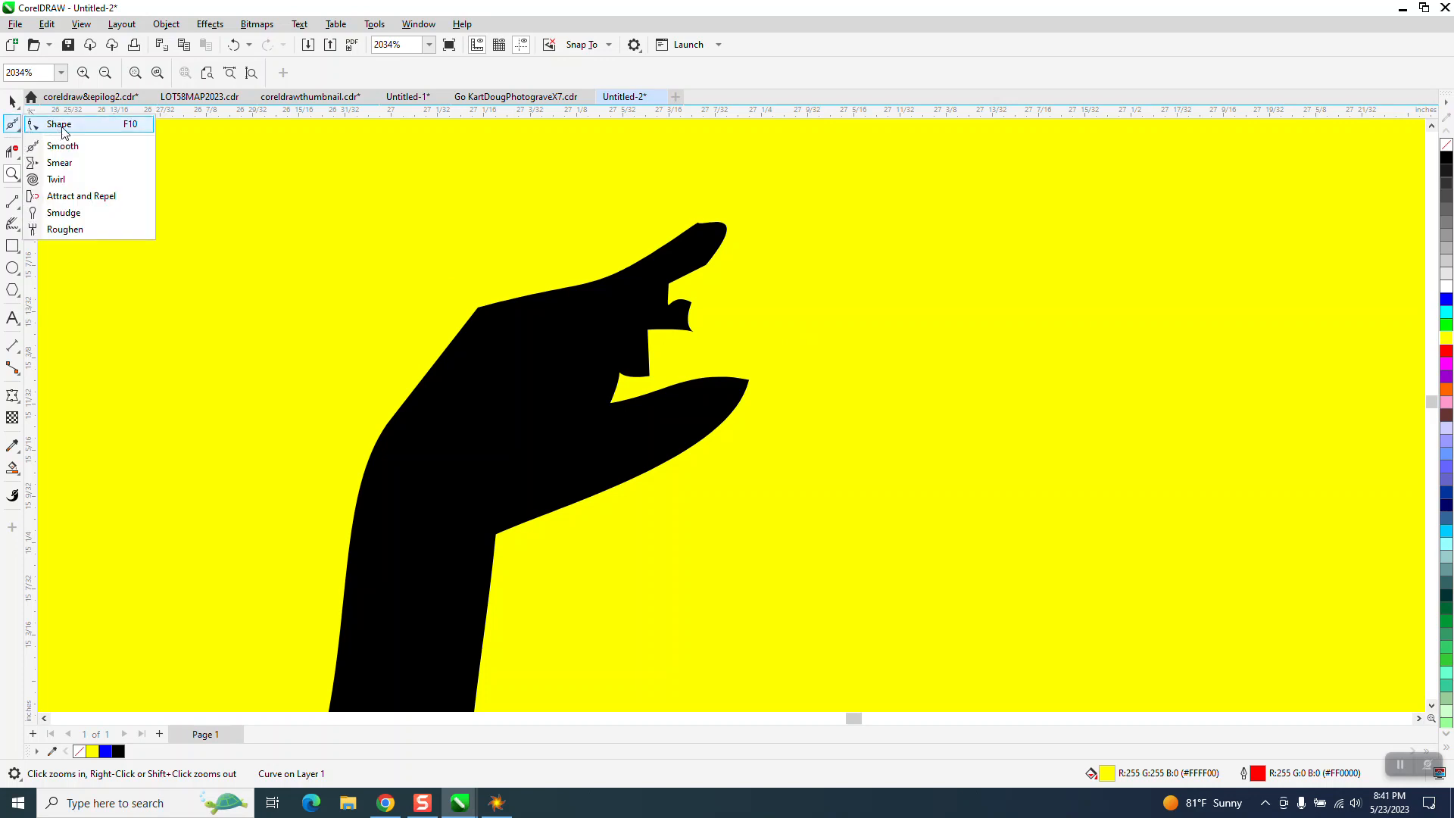
left_click(63, 128)
left_click(684, 323)
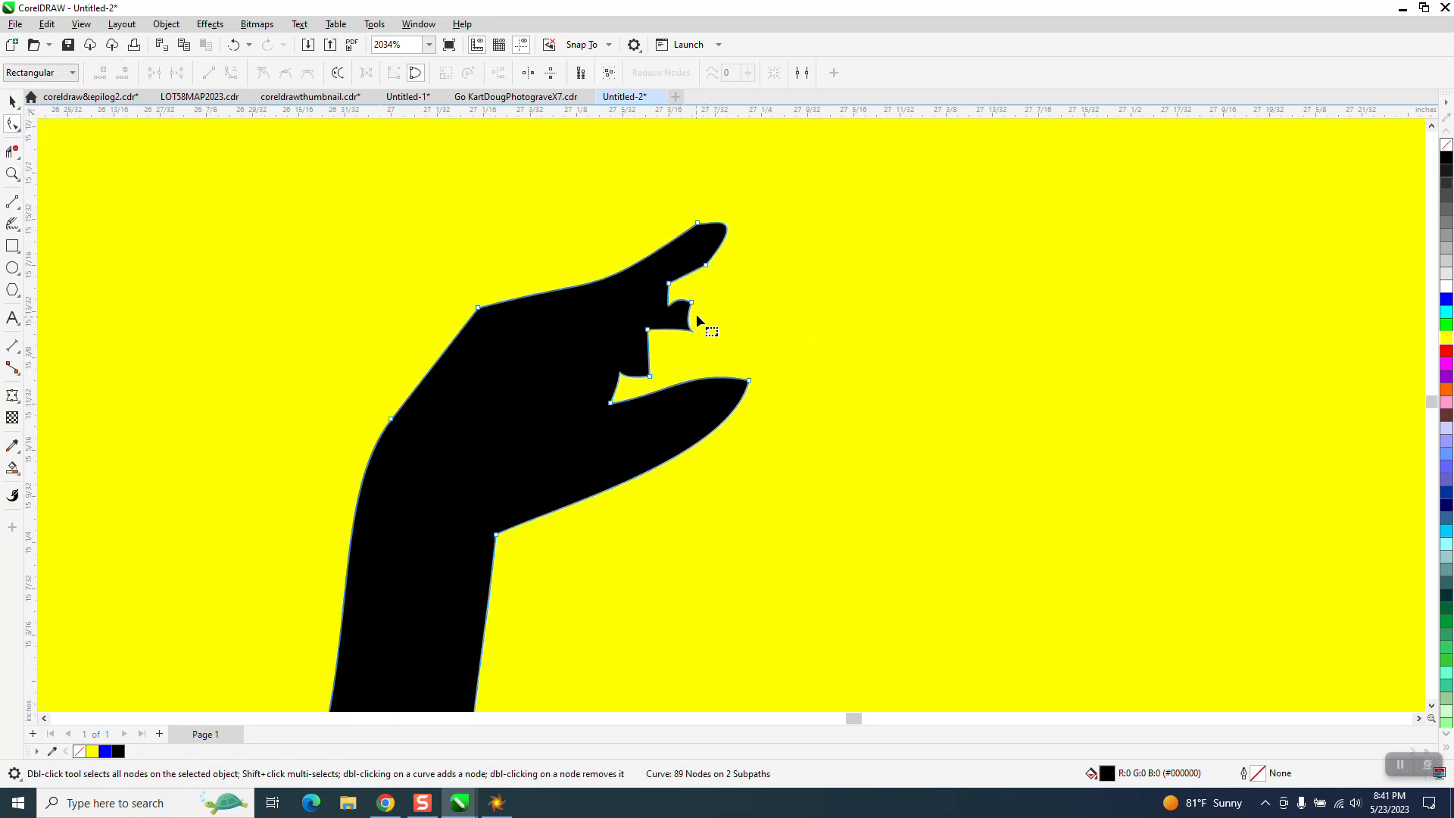
left_click_drag(694, 309, 750, 330)
left_click_drag(648, 331, 667, 343)
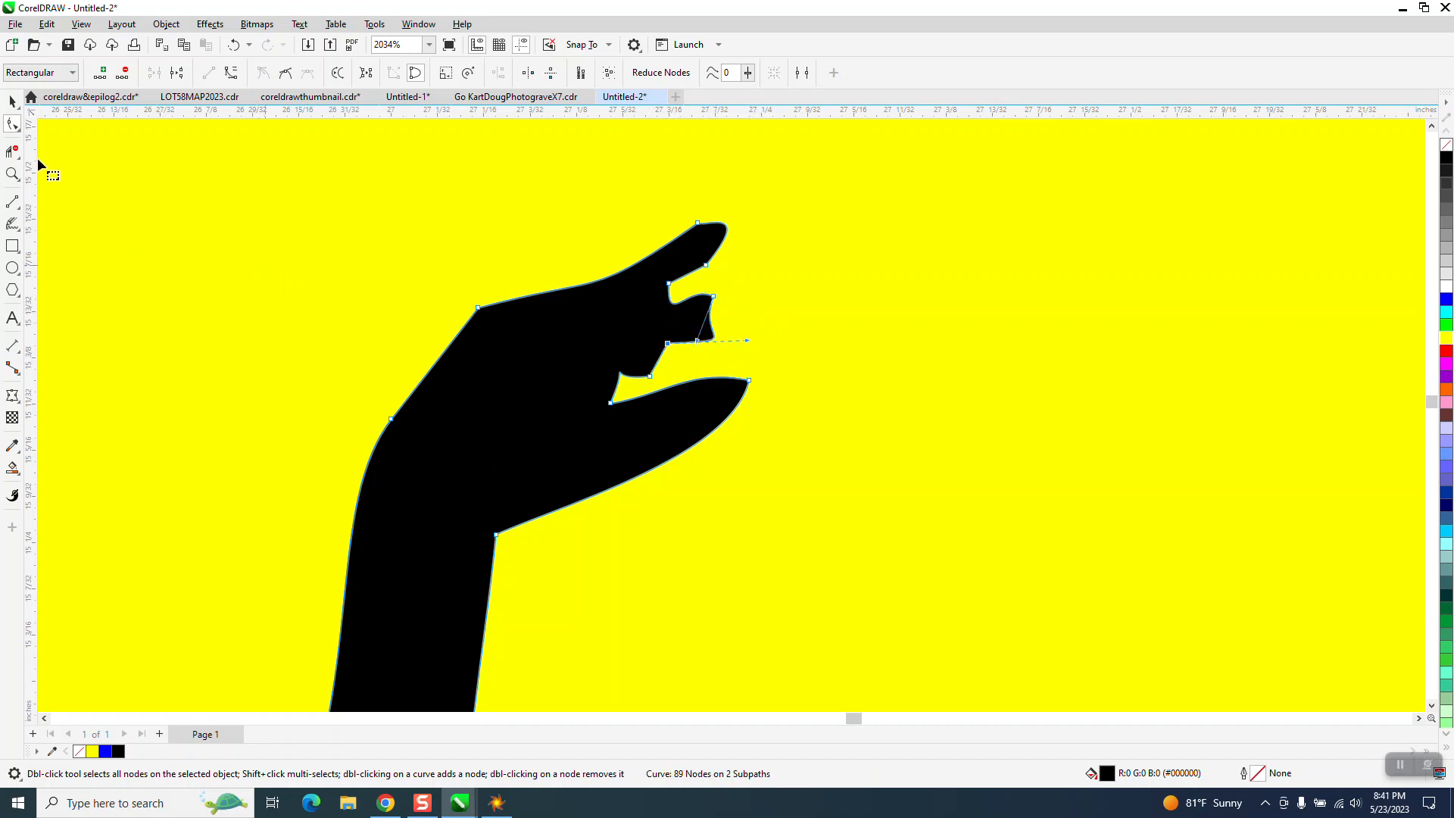
Step: Smooth the jagged finger and wrist contours of the raised hand using the Smooth tool
left_click(19, 129)
left_click(73, 144)
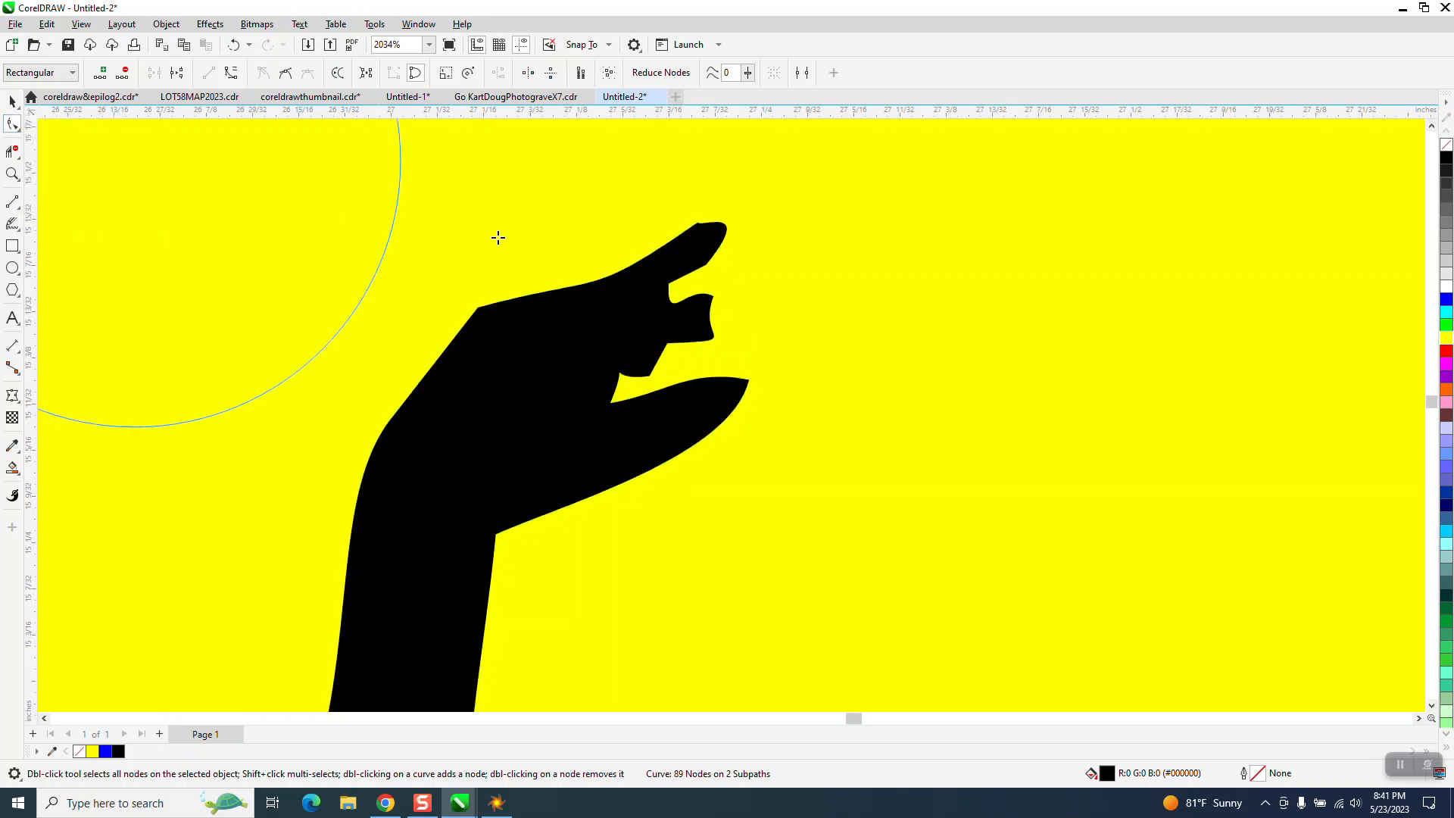
mouse_move(684, 293)
left_mouse_down()
mouse_move(662, 328)
mouse_move(677, 331)
left_mouse_up()
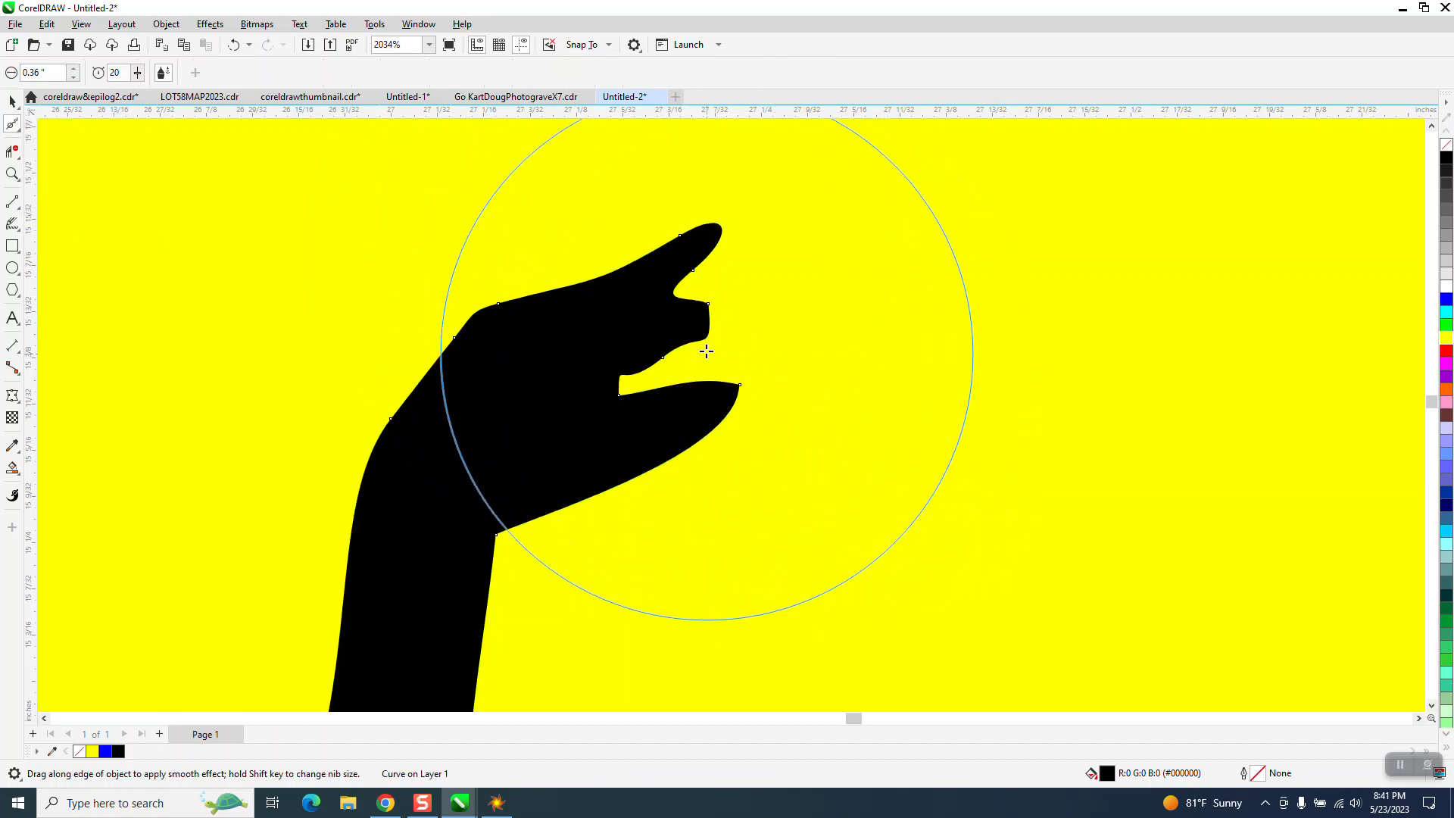
scroll(715, 363, "down", 1)
scroll(731, 383, "down", 2)
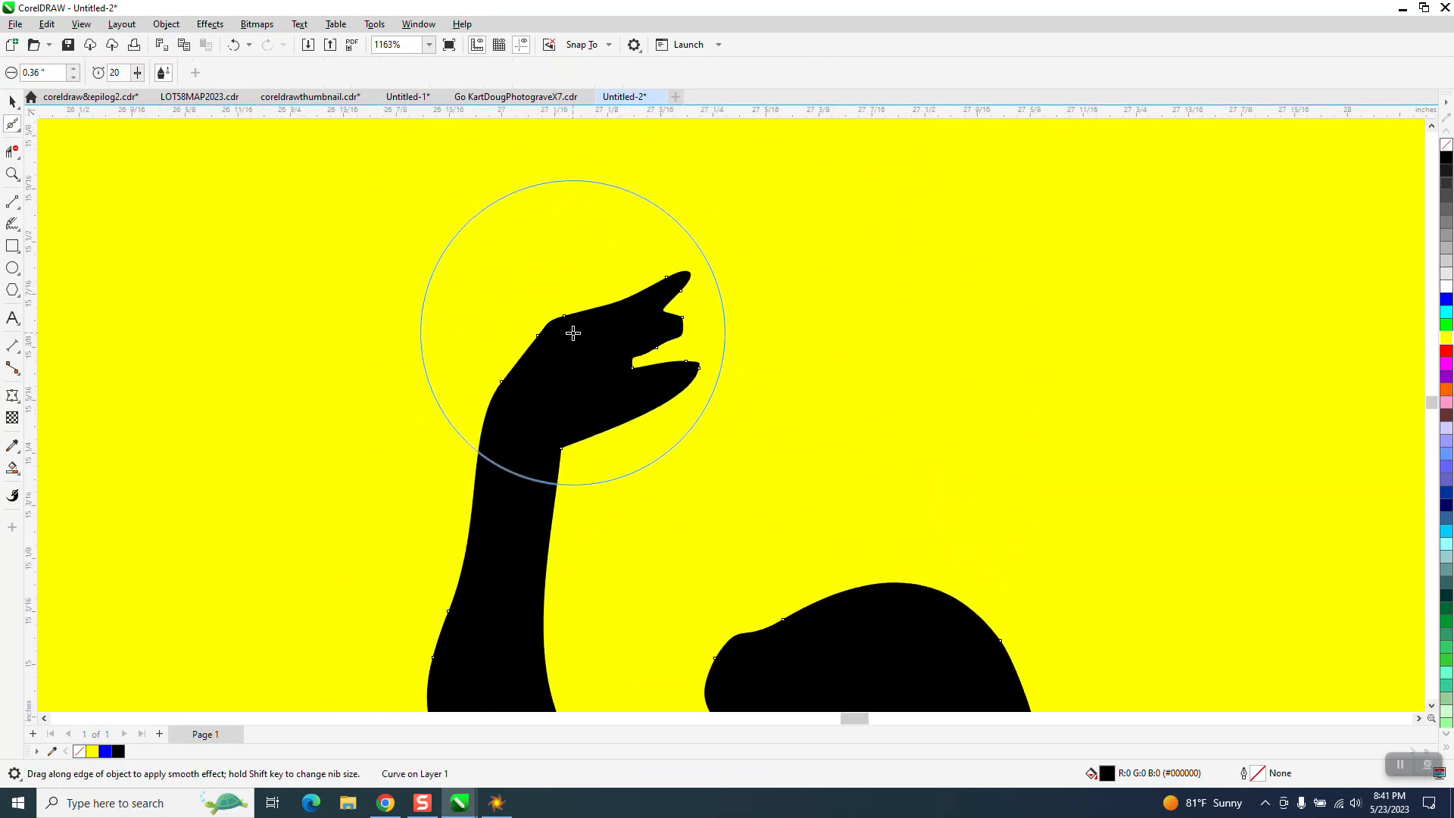
scroll(573, 341, "down", 8)
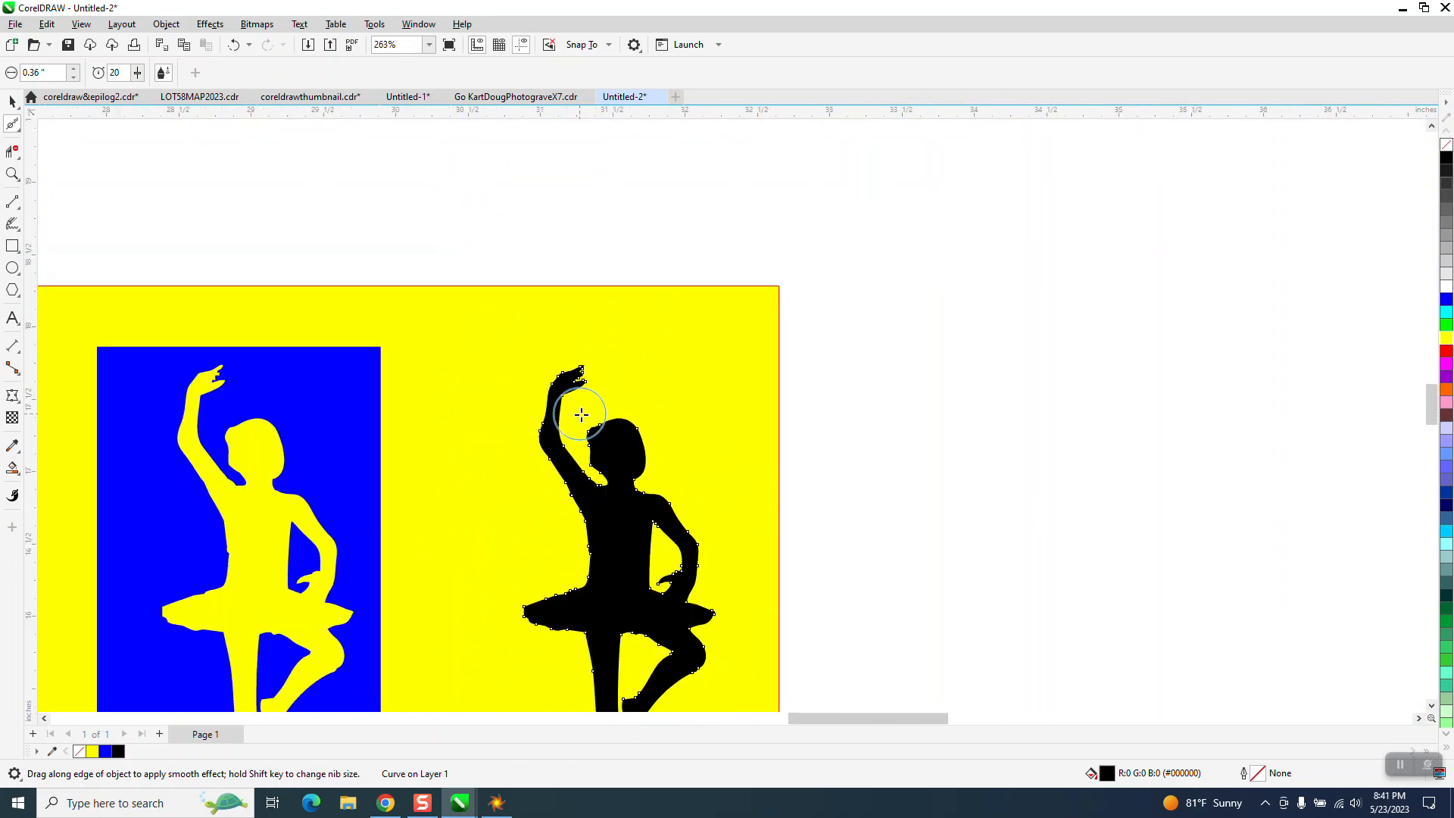
Step: Smooth the toe contours of the silhouette's standing foot and raised foot
left_click(12, 174)
scroll(681, 492, "down", 3)
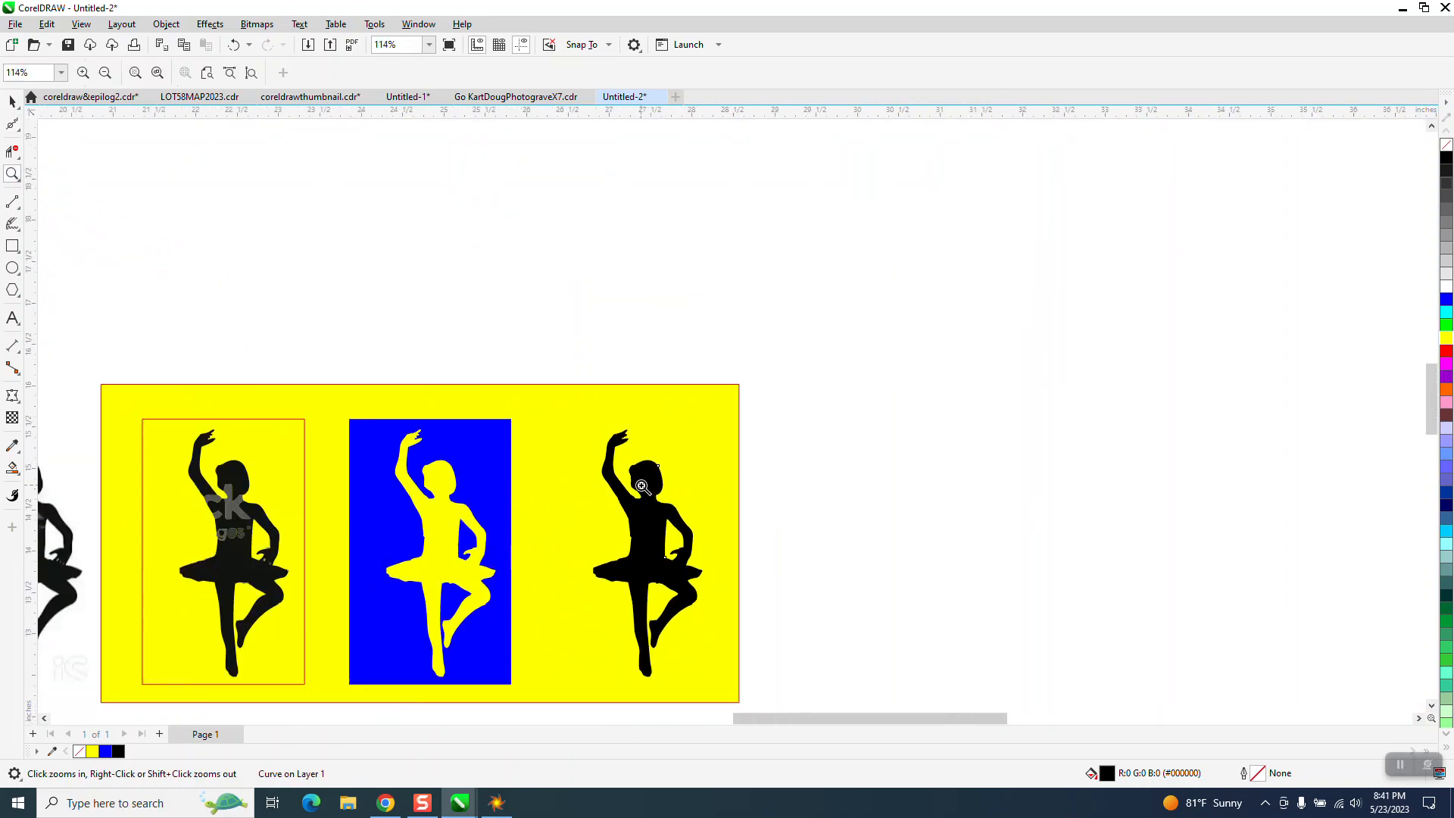
left_click_drag(637, 645, 719, 681)
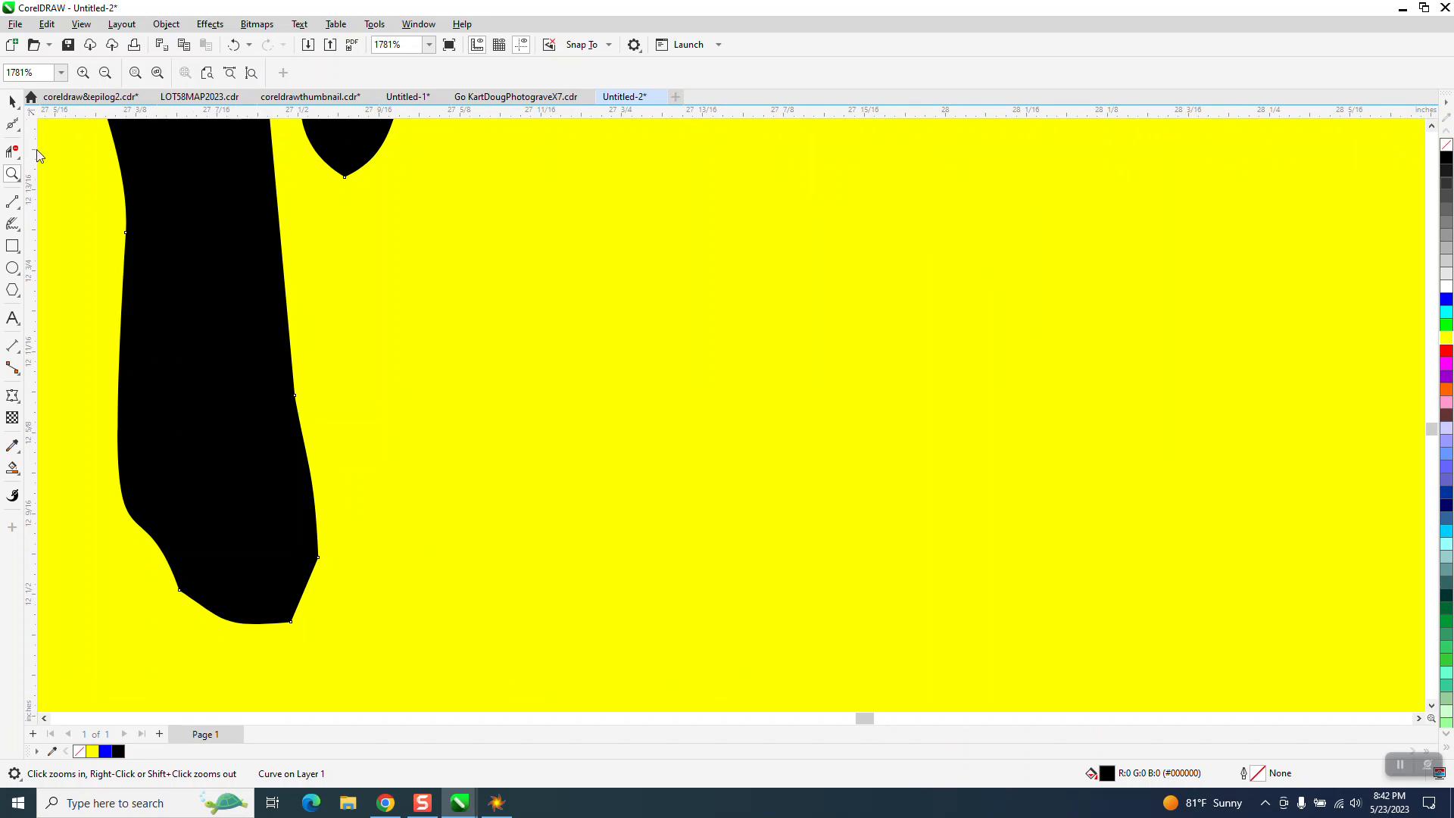
left_click(12, 124)
mouse_move(363, 649)
left_mouse_down()
mouse_move(298, 607)
mouse_move(280, 617)
mouse_move(365, 673)
mouse_move(243, 617)
left_mouse_up()
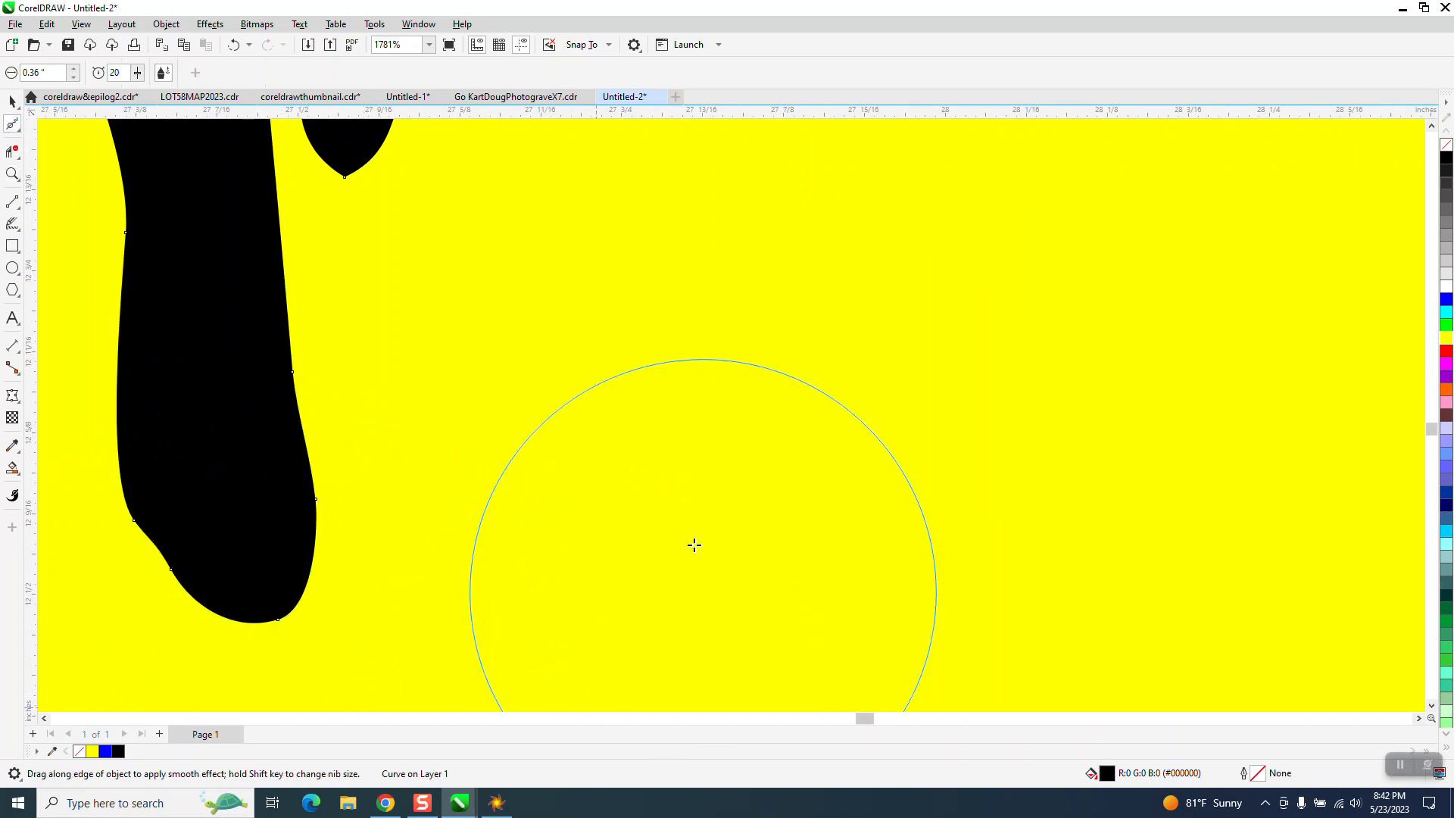
scroll(909, 651, "down", 2)
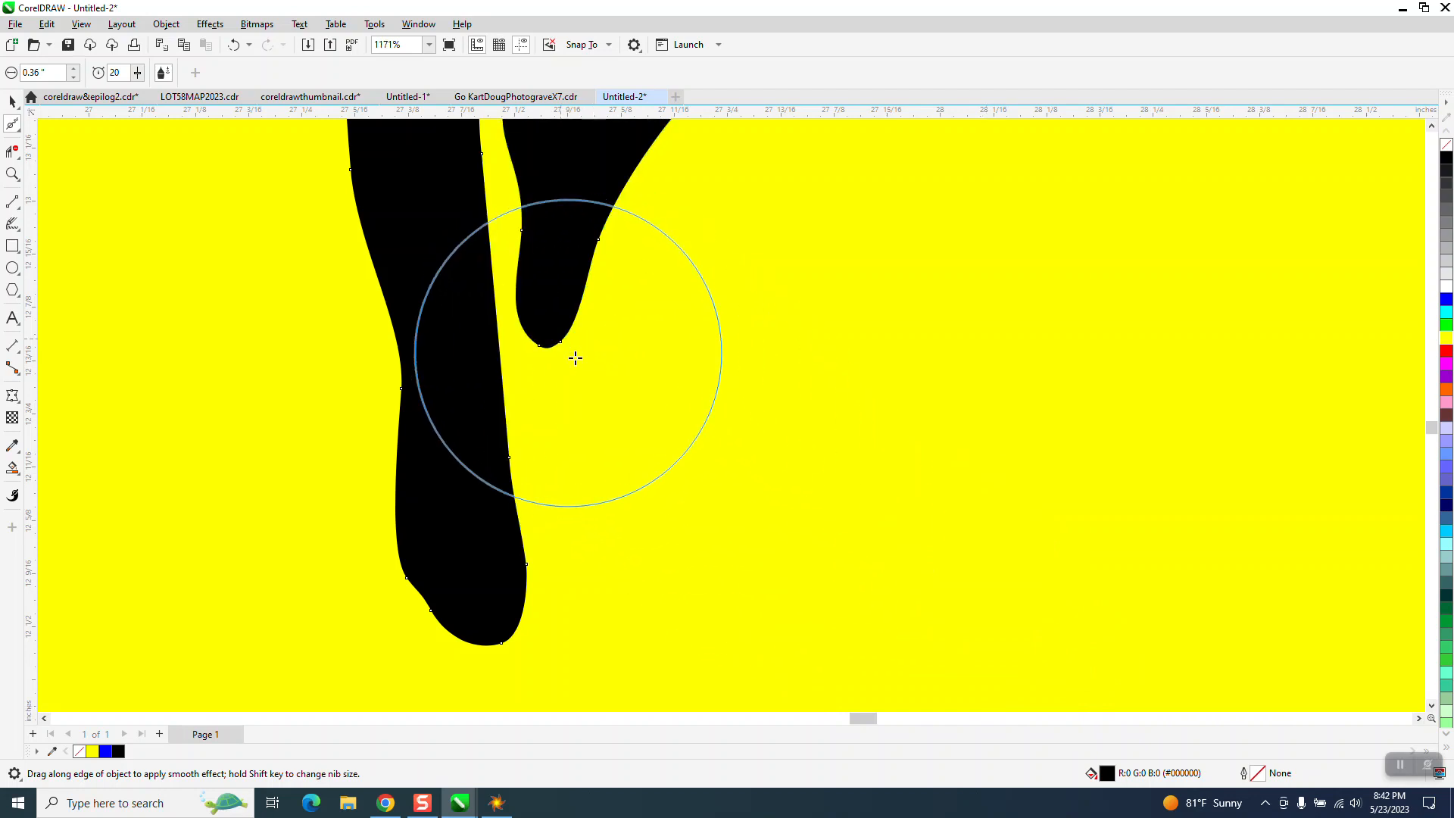
scroll(719, 651, "down", 6)
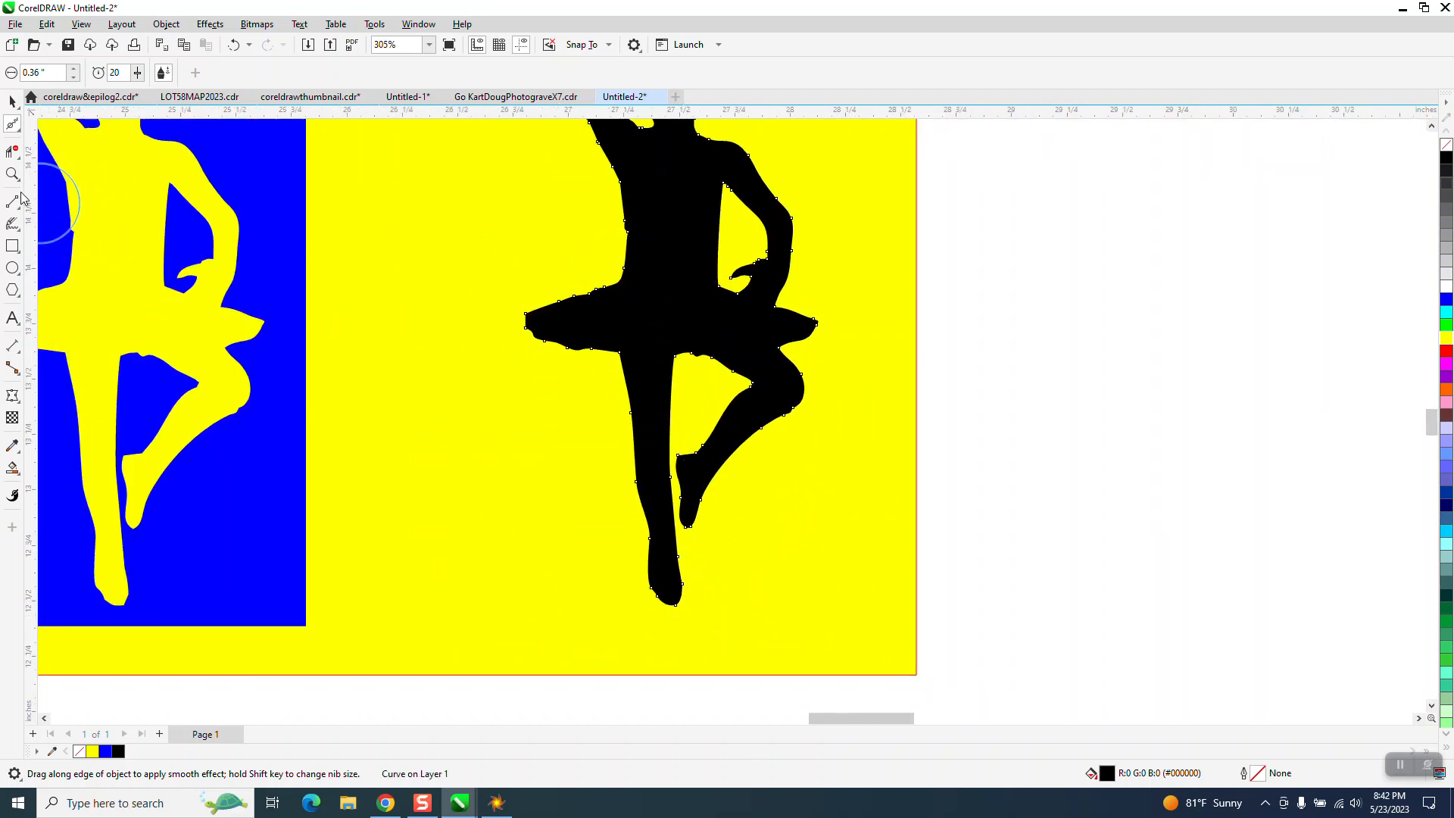
Step: Convert the flat end edge of the tutu's left tip to a curve and bend it outward into a rounded point
key("z")
left_click_drag(474, 260, 883, 422)
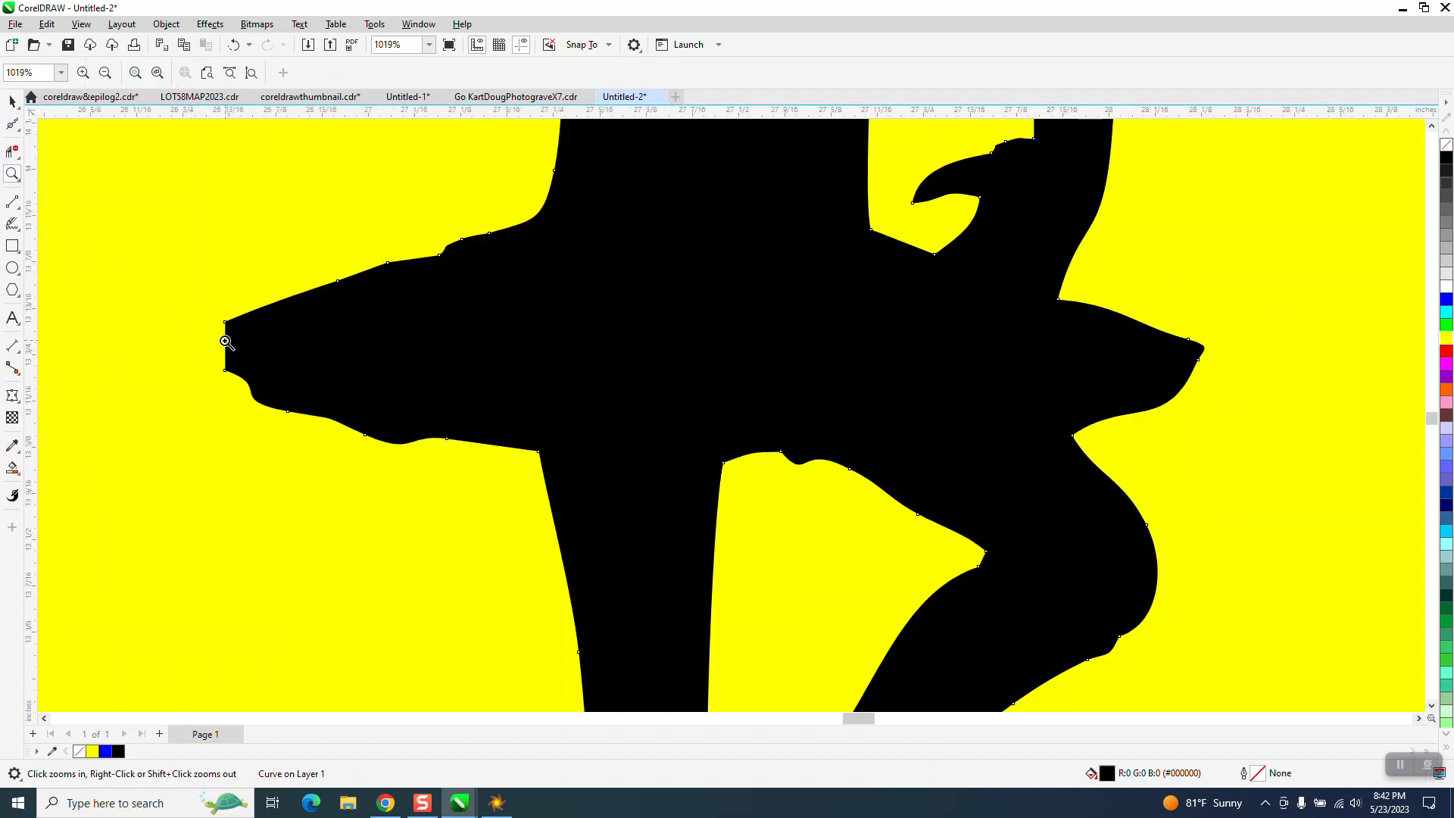
left_click(20, 132)
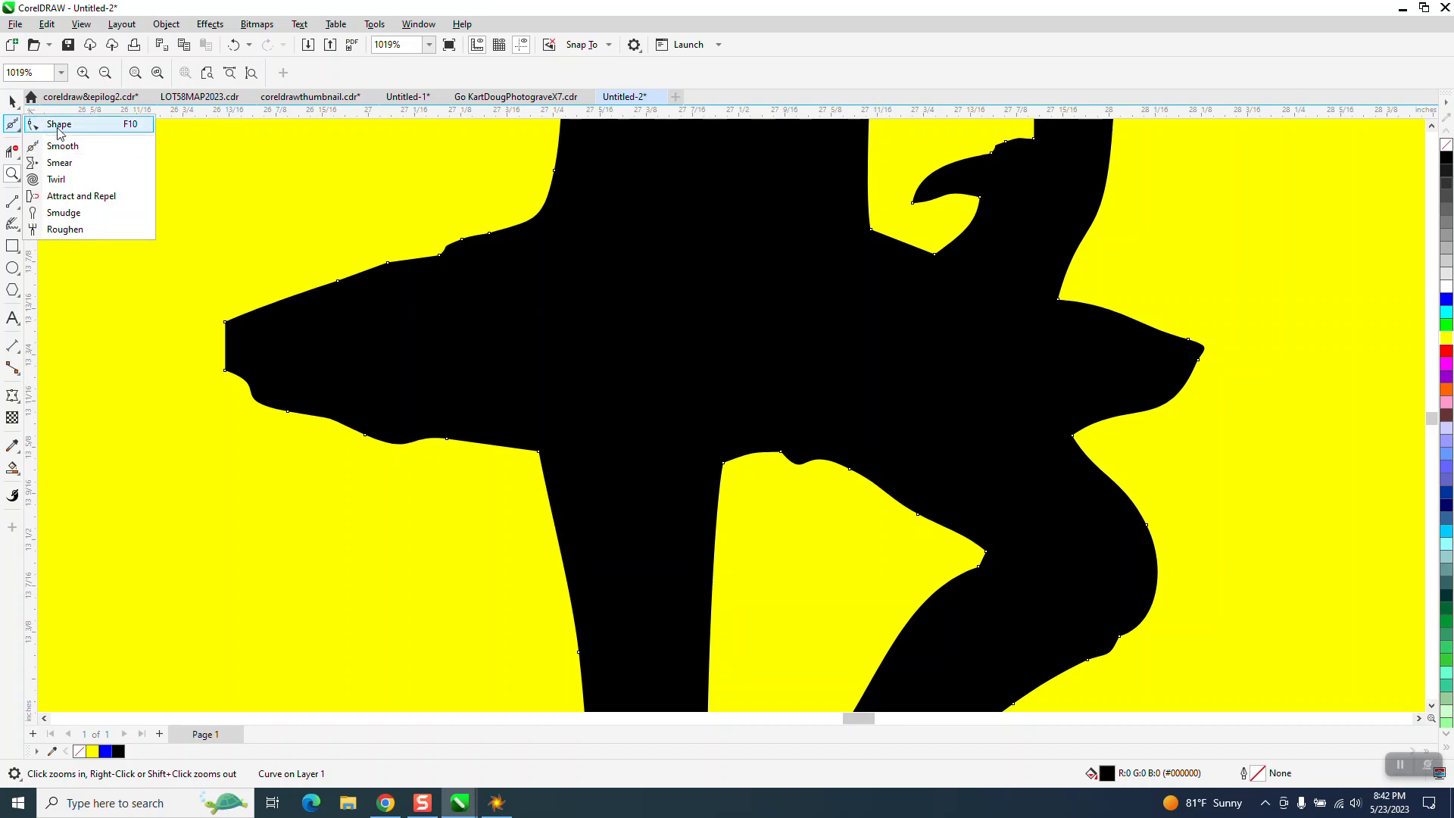
left_click(59, 124)
mouse_move(222, 382)
left_mouse_down()
mouse_move(233, 388)
mouse_move(227, 374)
left_mouse_up()
right_click(227, 370)
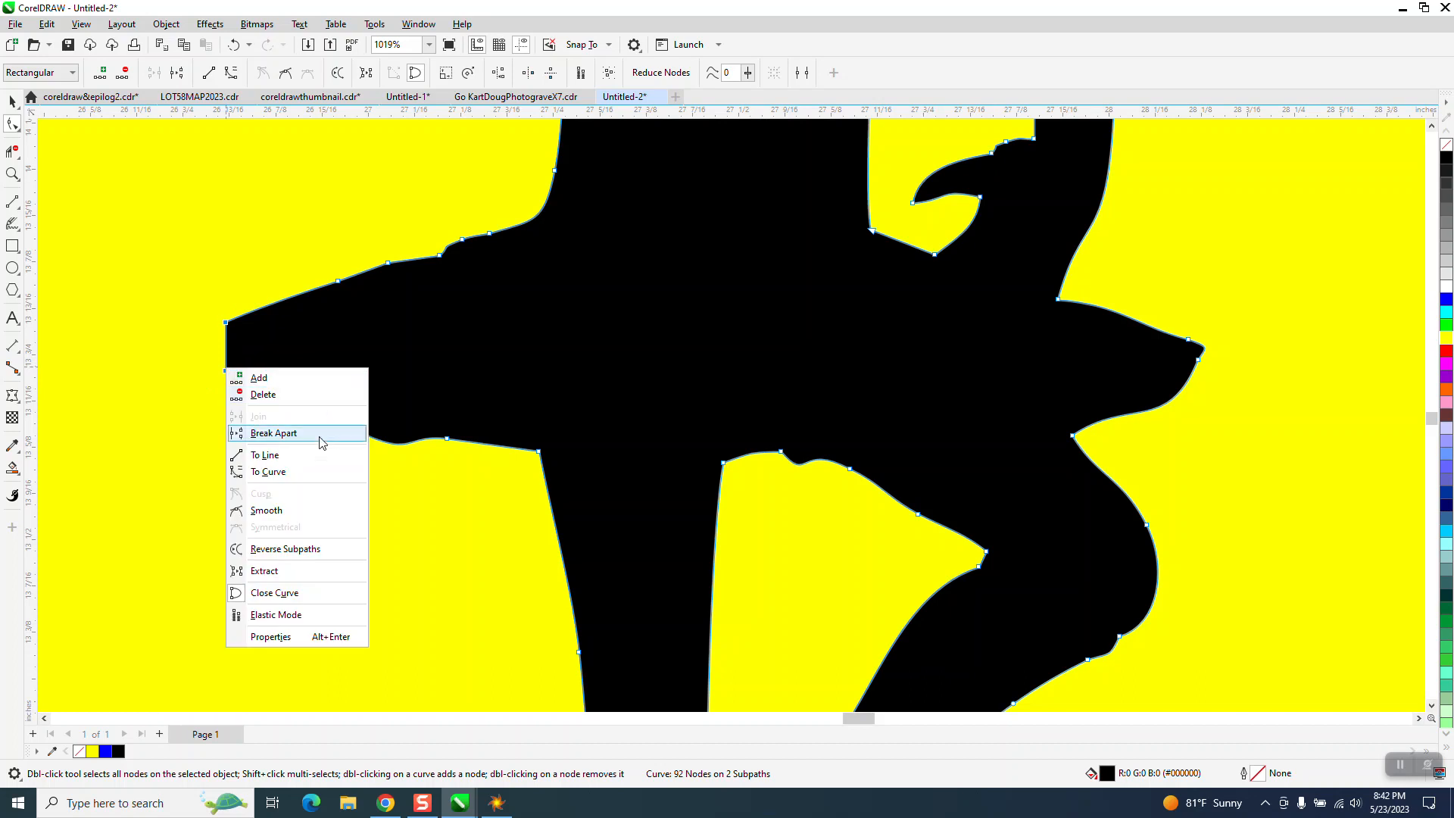
left_click(279, 473)
left_click(223, 366)
left_click(227, 365)
left_click_drag(225, 356, 208, 351)
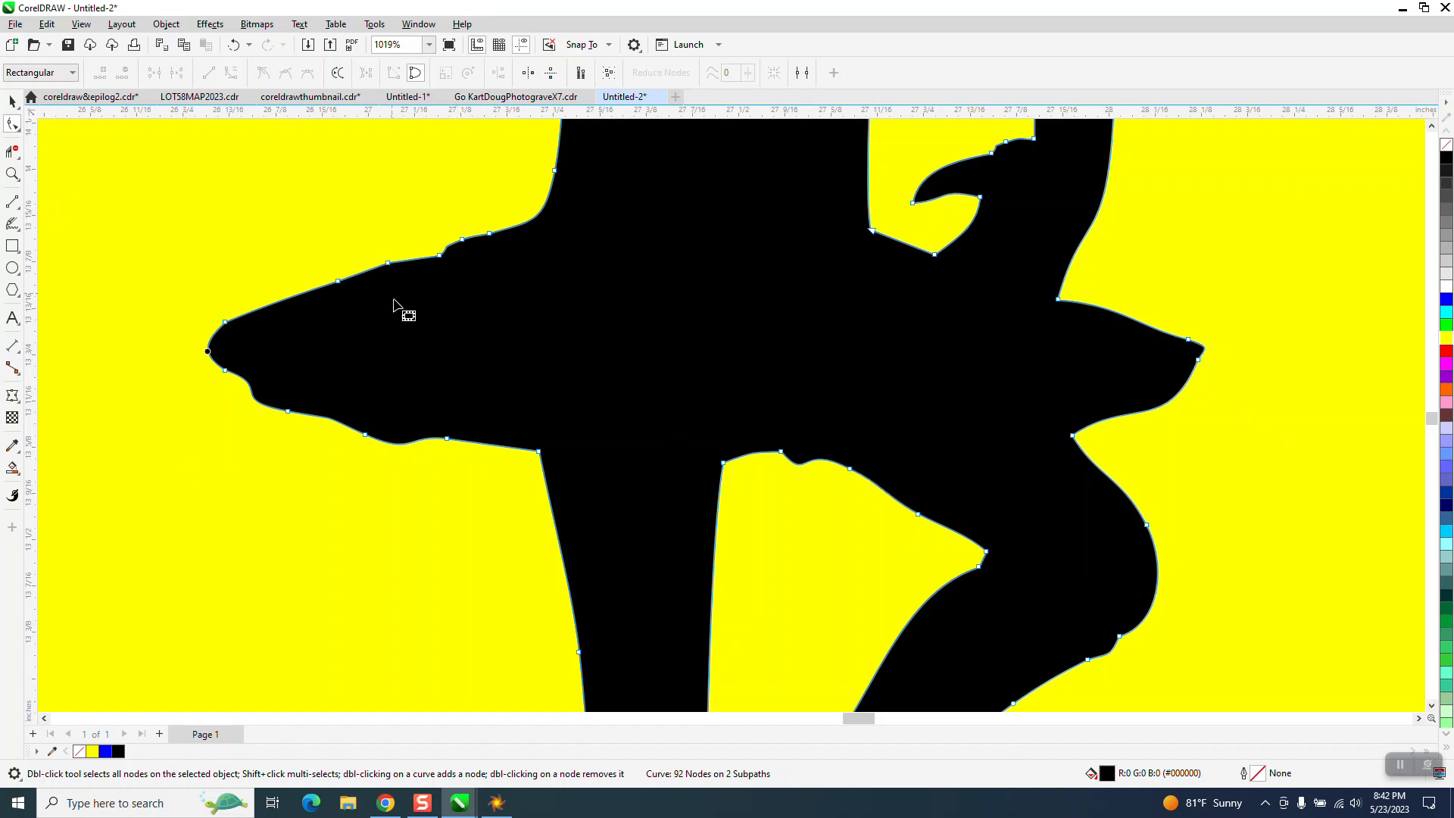
scroll(477, 386, "down", 3)
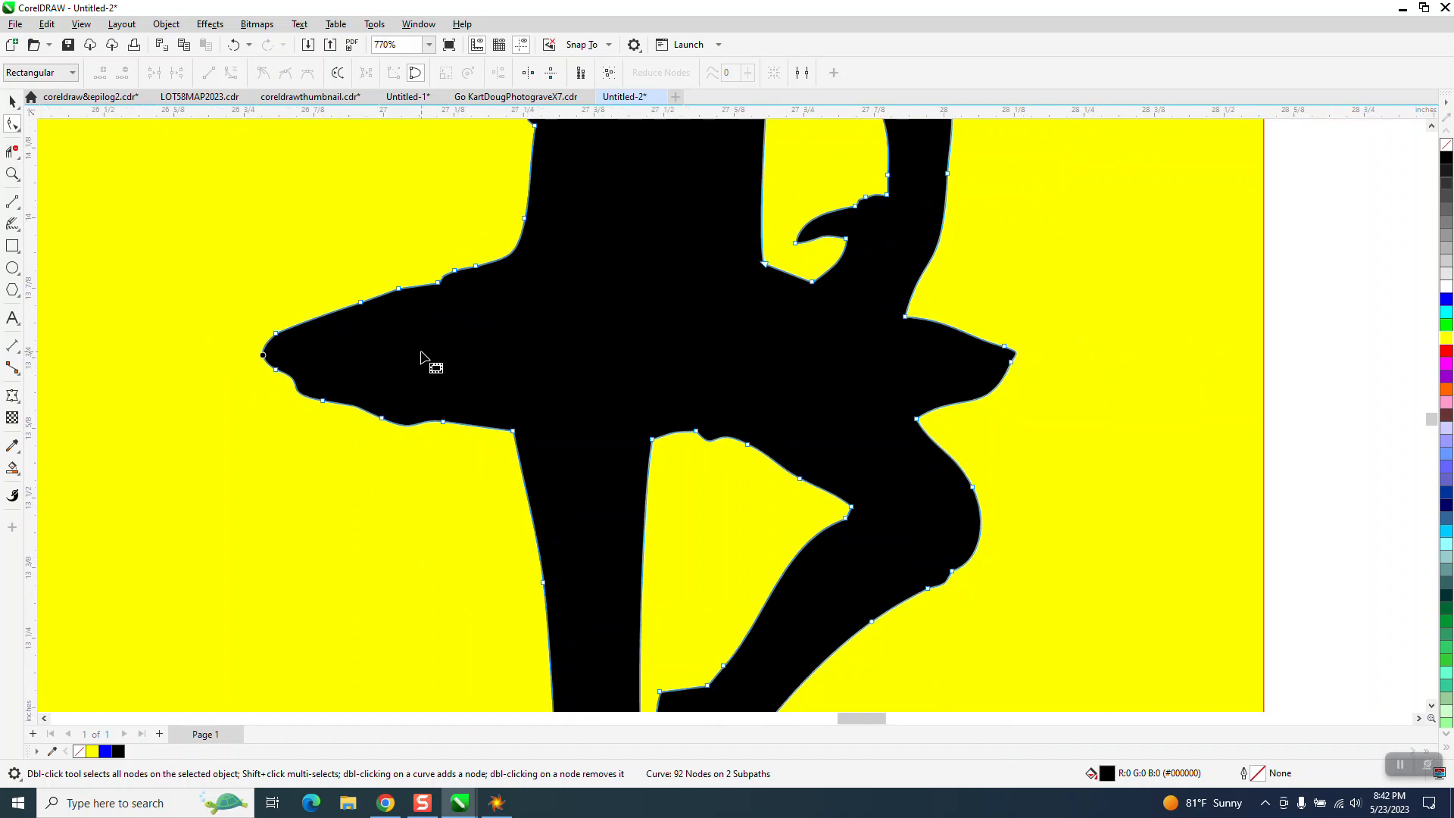
Step: Smooth the bump on the outer contour of the silhouette's bent knee
left_click(18, 133)
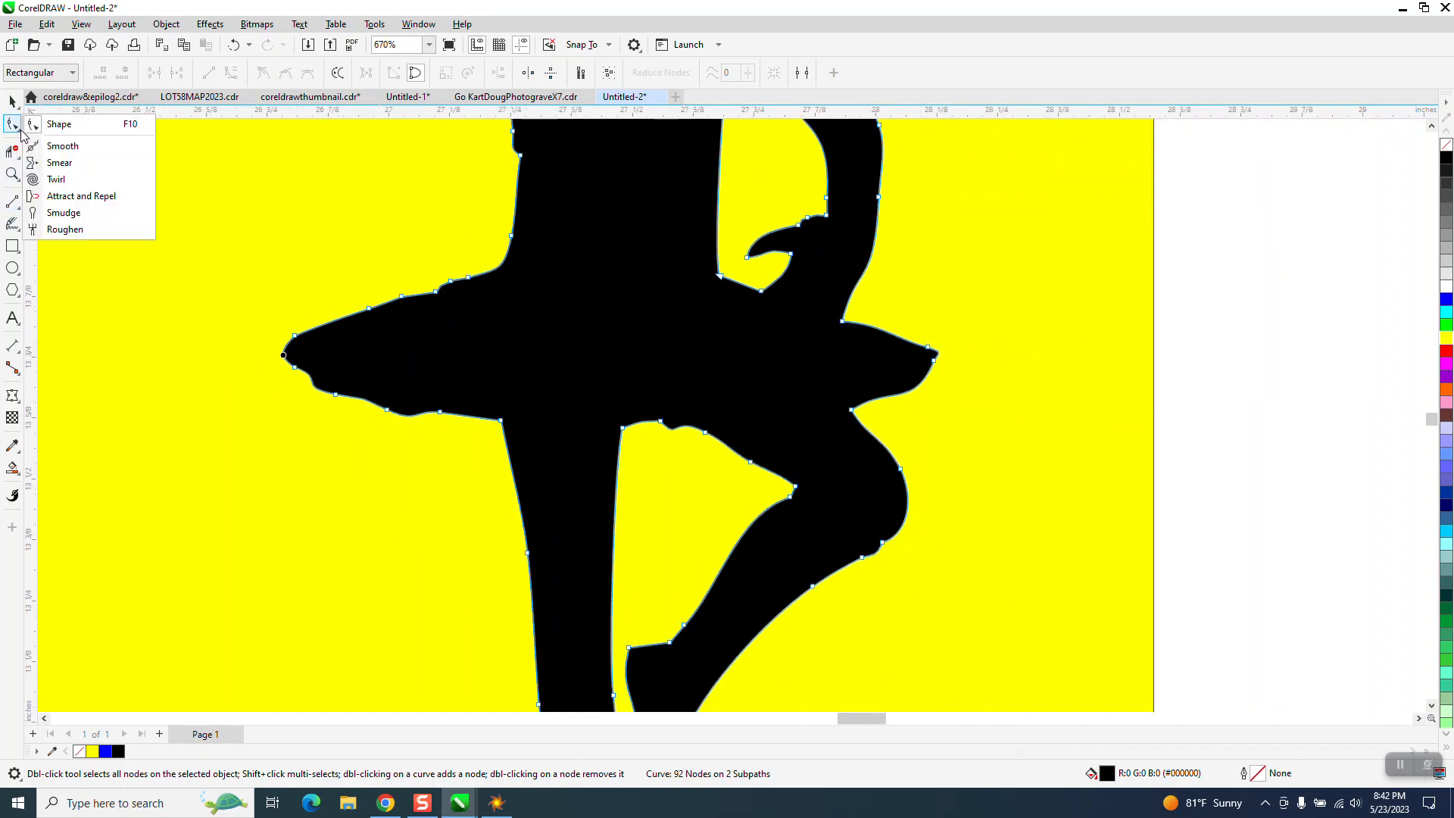
left_click(54, 147)
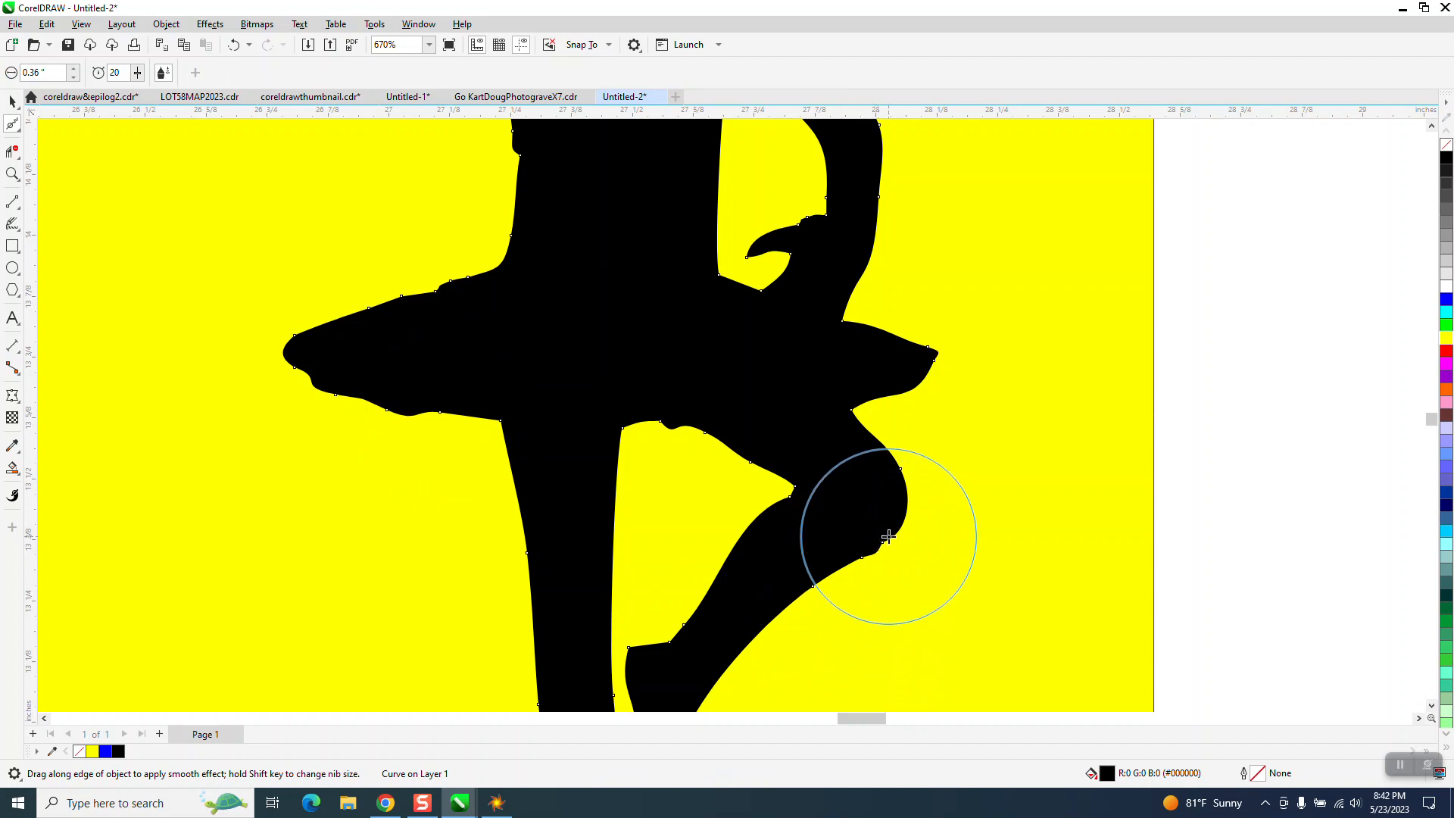
mouse_move(889, 536)
left_mouse_down()
mouse_move(860, 575)
mouse_move(782, 520)
left_mouse_up()
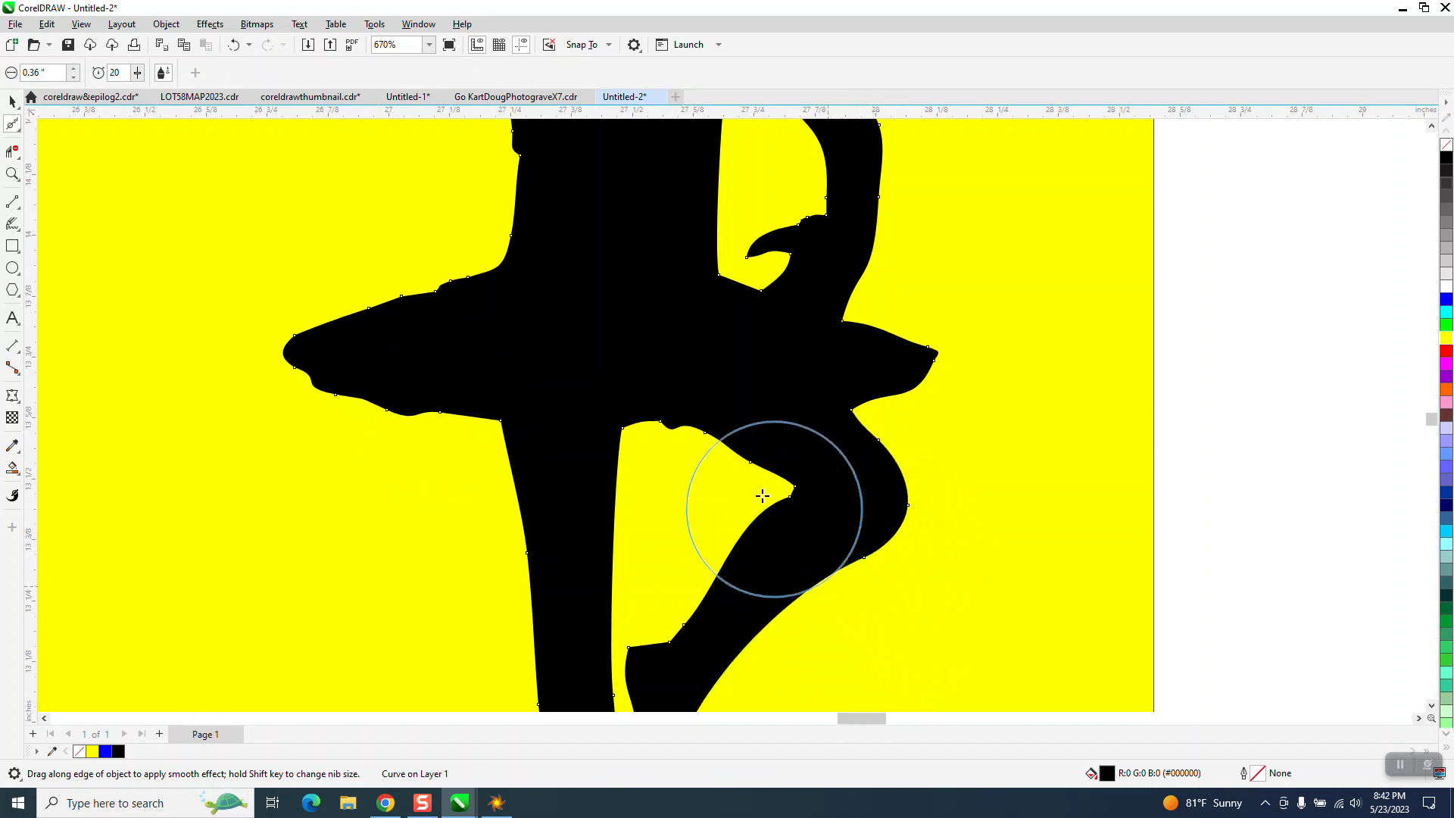
scroll(647, 440, "down", 1)
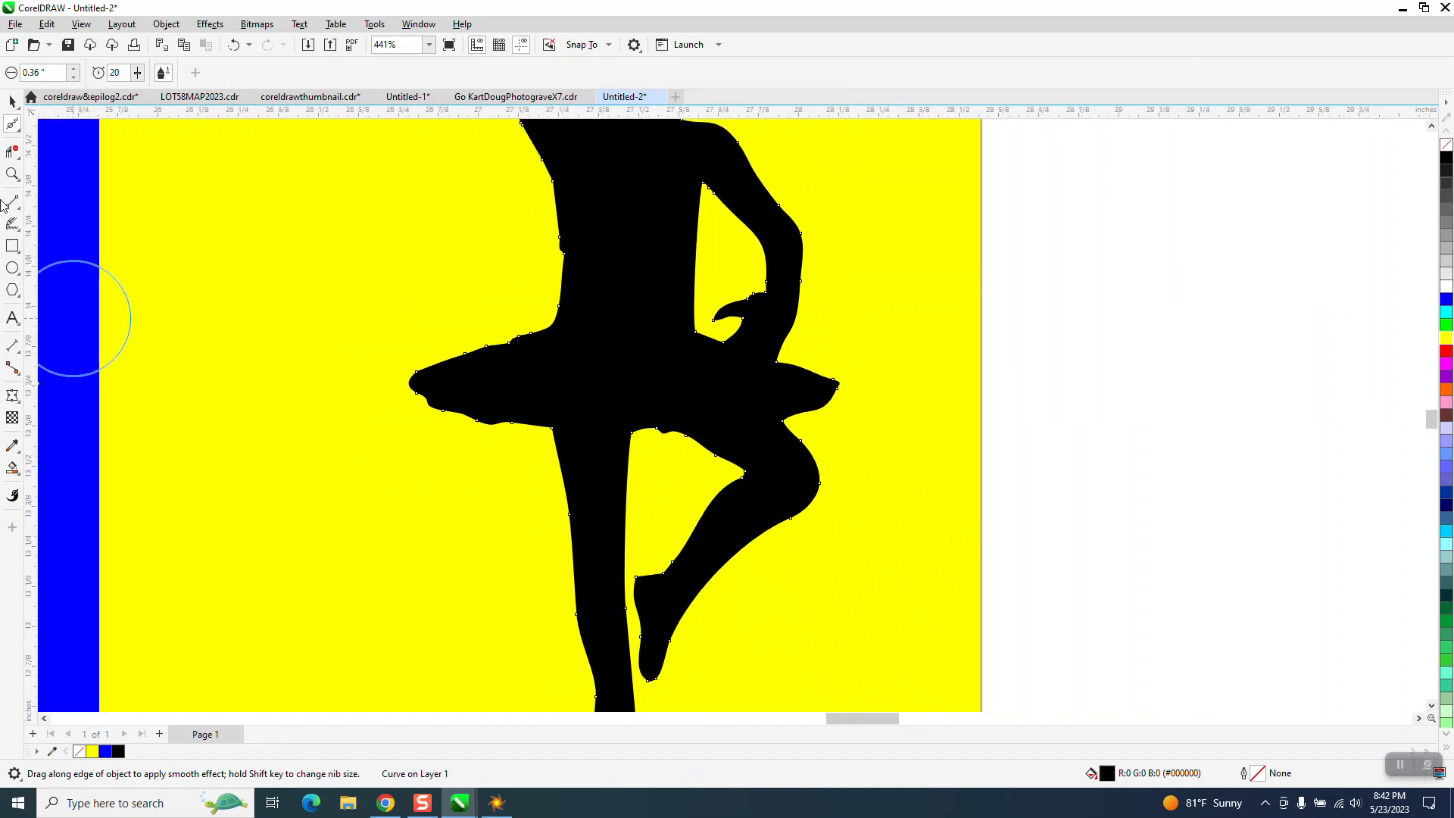
Step: Smooth the angular heel of the silhouette's raised foot
left_click(12, 174)
left_click_drag(574, 535, 731, 633)
left_click(10, 146)
left_click_drag(561, 373, 600, 411)
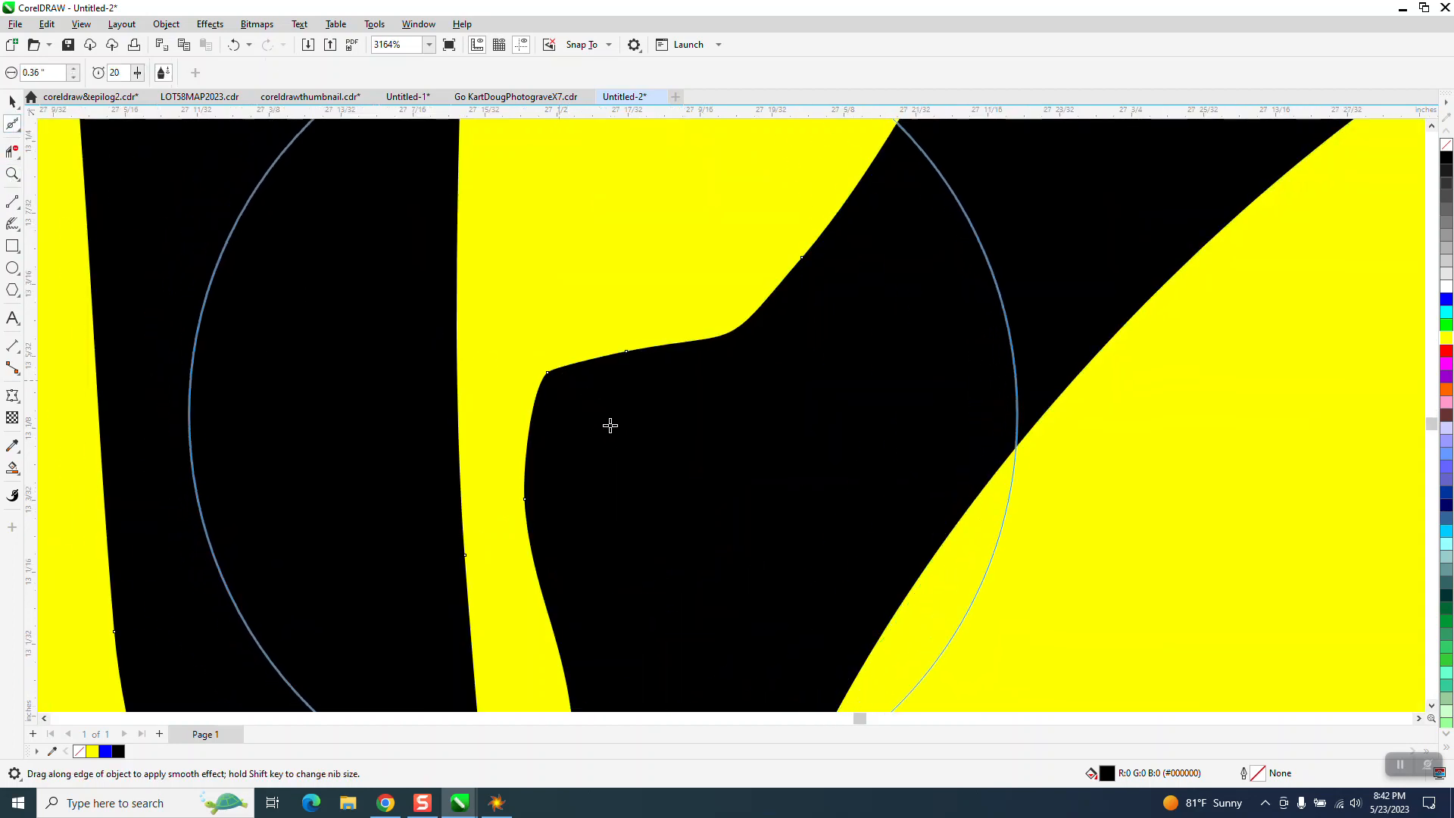
scroll(542, 502, "down", 5)
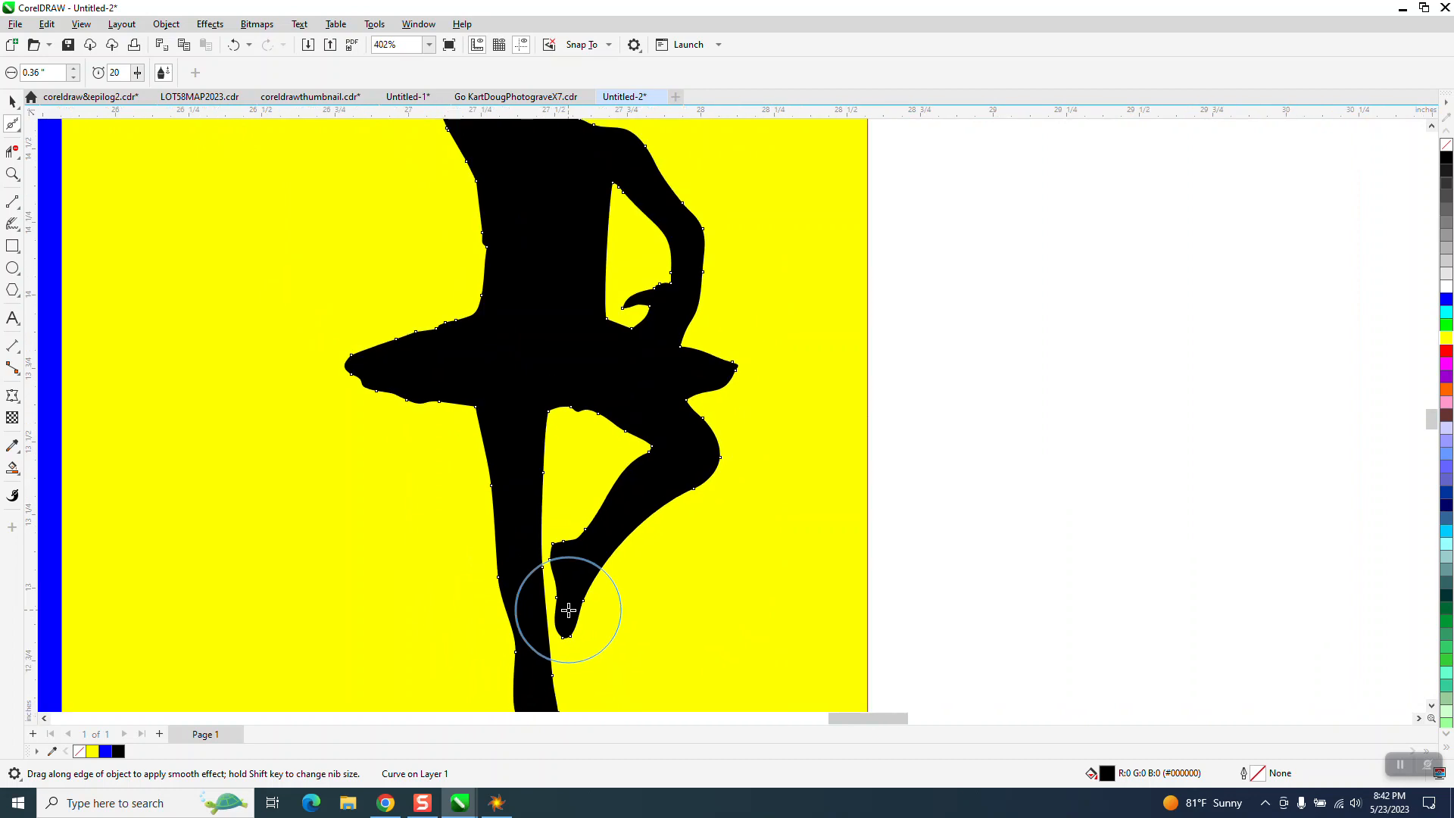
Step: Adjust the fingertip of the hand on the hip with the Shape tool and delete the bumpy nodes along the hand's upper edge
left_click(15, 174)
left_click_drag(567, 269, 785, 384)
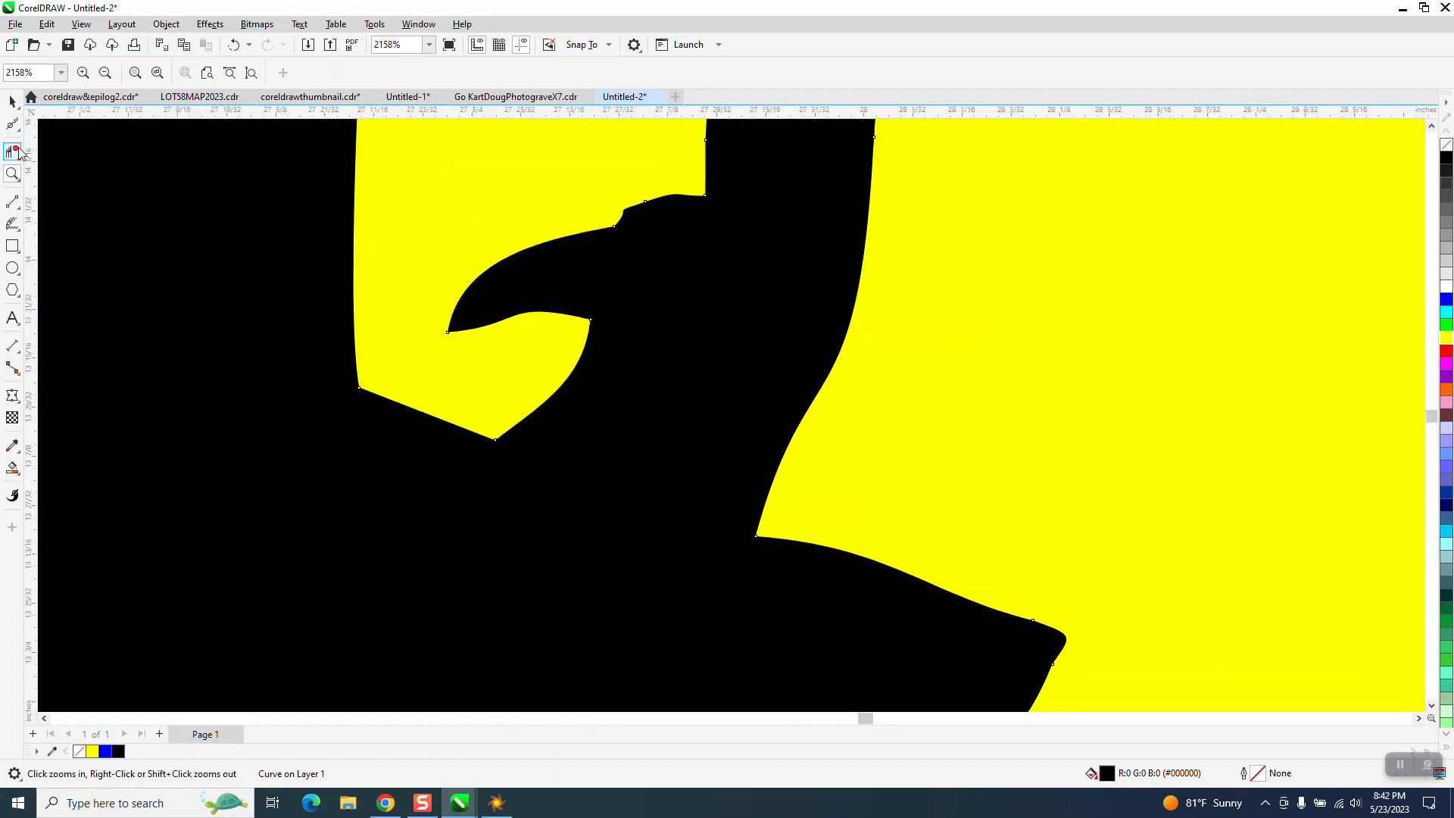
left_click(13, 124)
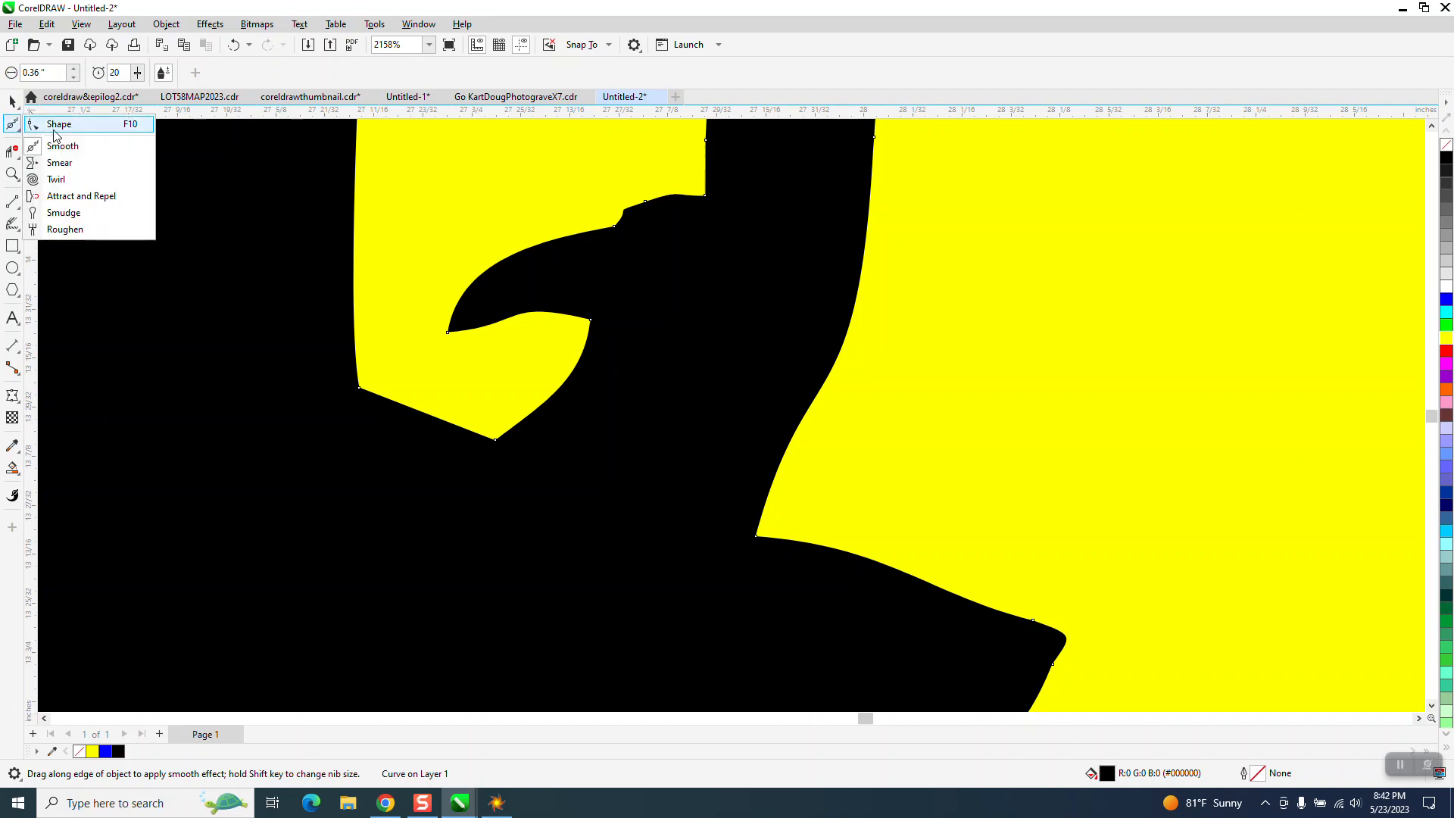
left_click(54, 132)
left_click_drag(450, 332, 487, 313)
left_click_drag(609, 200, 670, 259)
key("Delete")
scroll(693, 348, "down", 5)
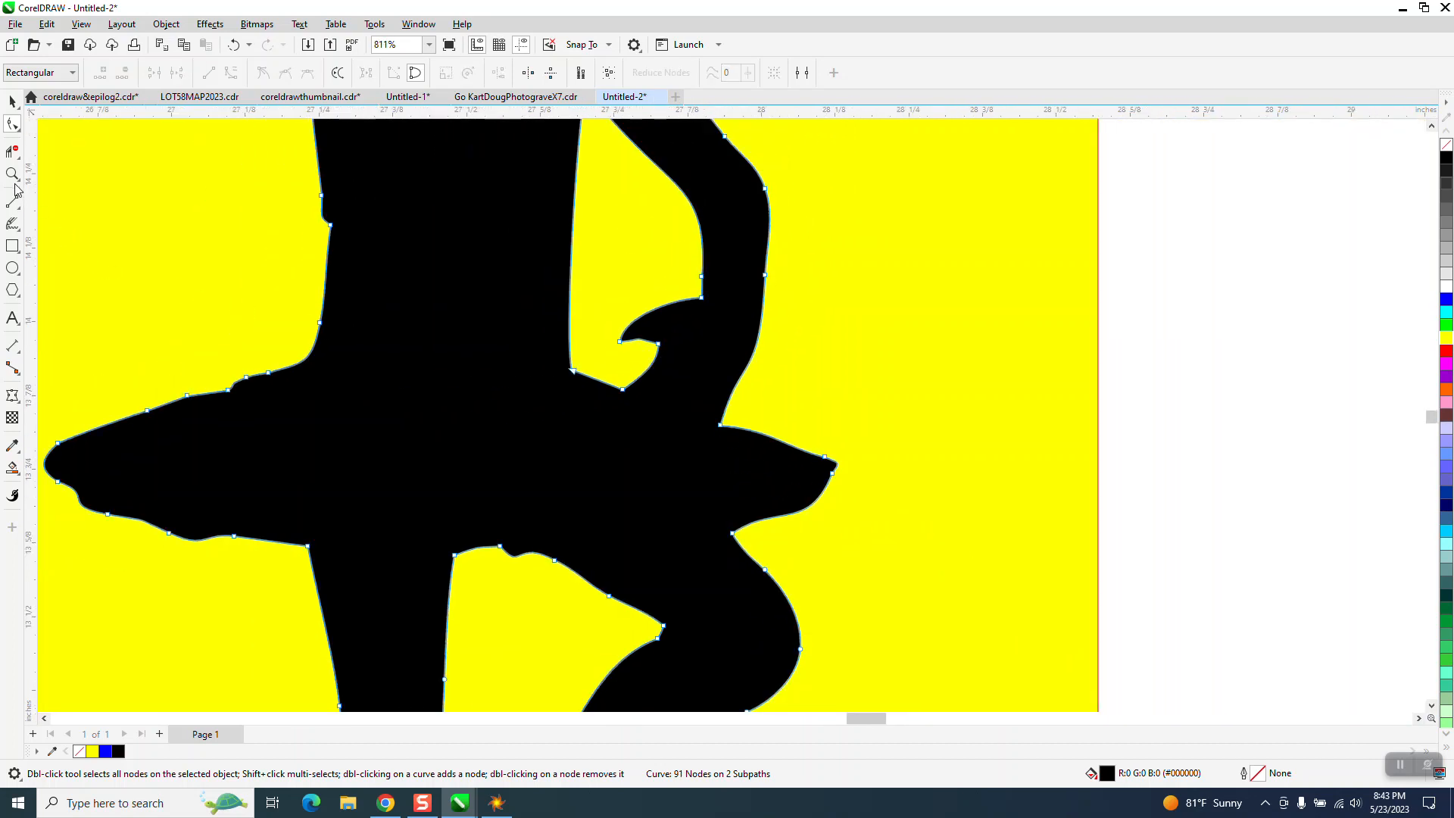
Step: Move the node beside the fingertip of the hip hand down and to the left
left_click(13, 179)
left_click_drag(555, 289, 805, 393)
left_click(13, 124)
left_click_drag(210, 326, 168, 362)
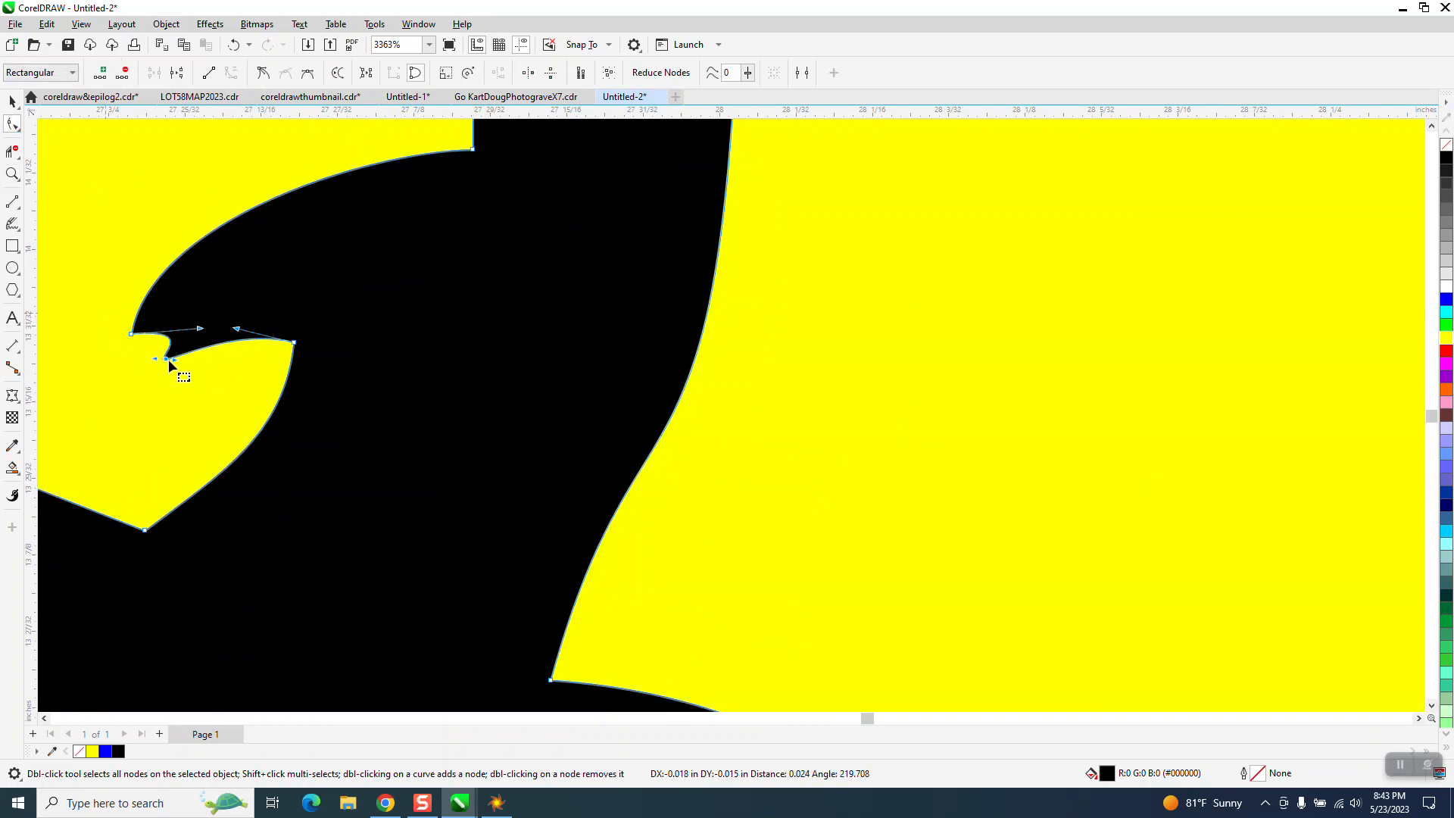
Step: Try deleting the nodes at the fingertip of the hip hand, and undo the deletion
left_click_drag(185, 375, 186, 374)
key("Delete")
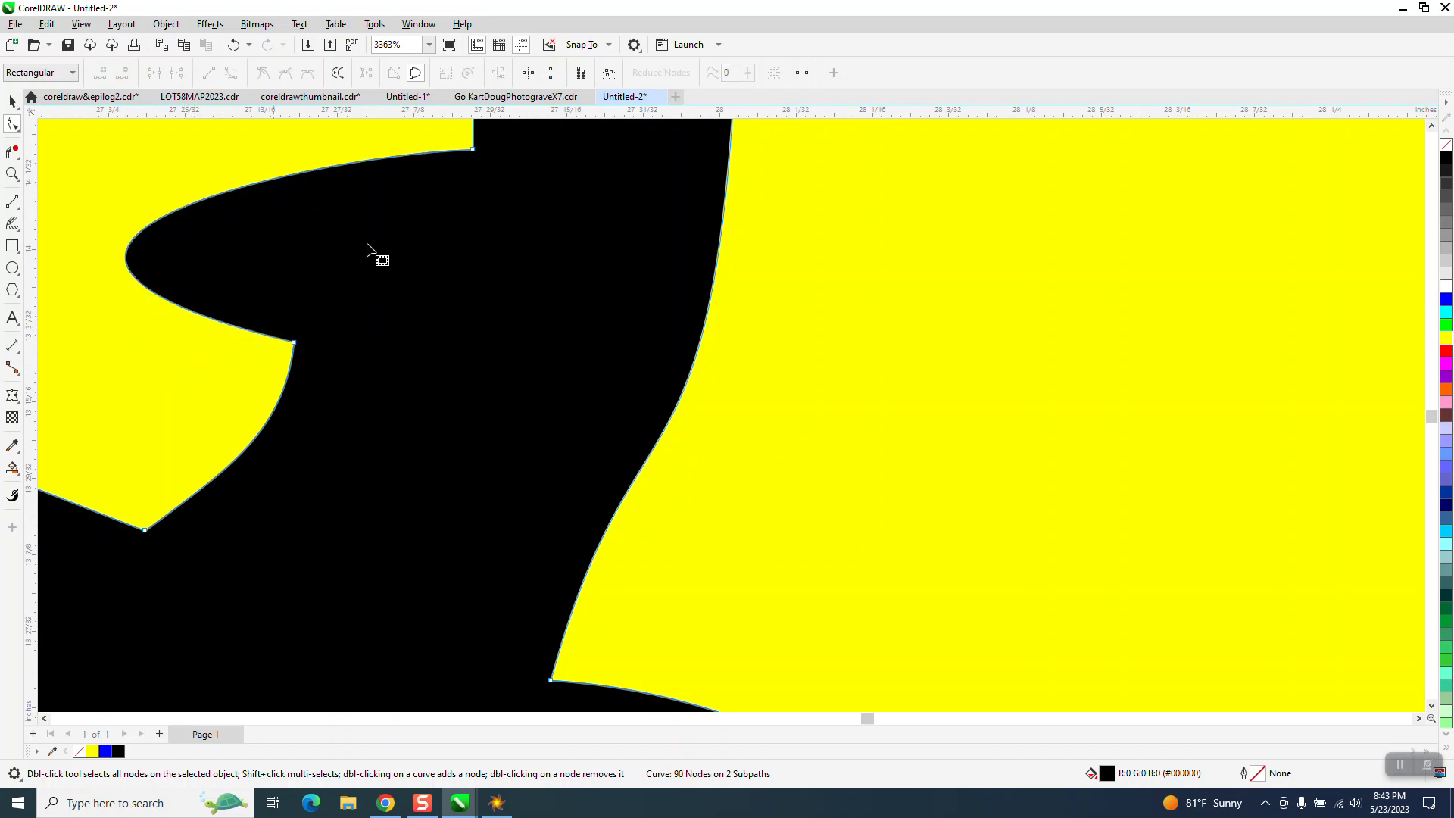
left_click(233, 44)
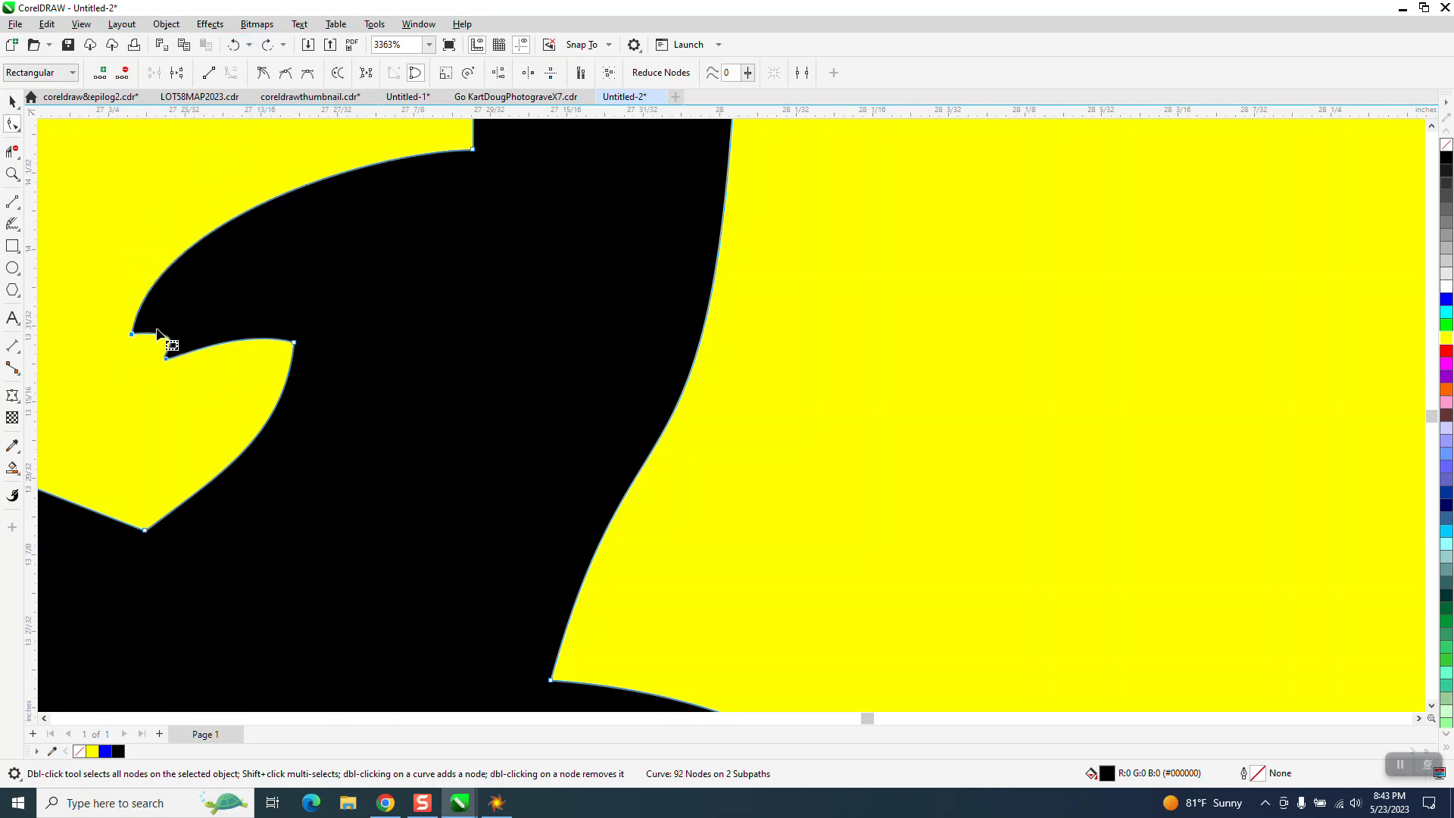
Step: Bend the notched fingertip edge outward to lengthen the finger of the hip hand, and lower the node where hand meets wrist
left_click(155, 338)
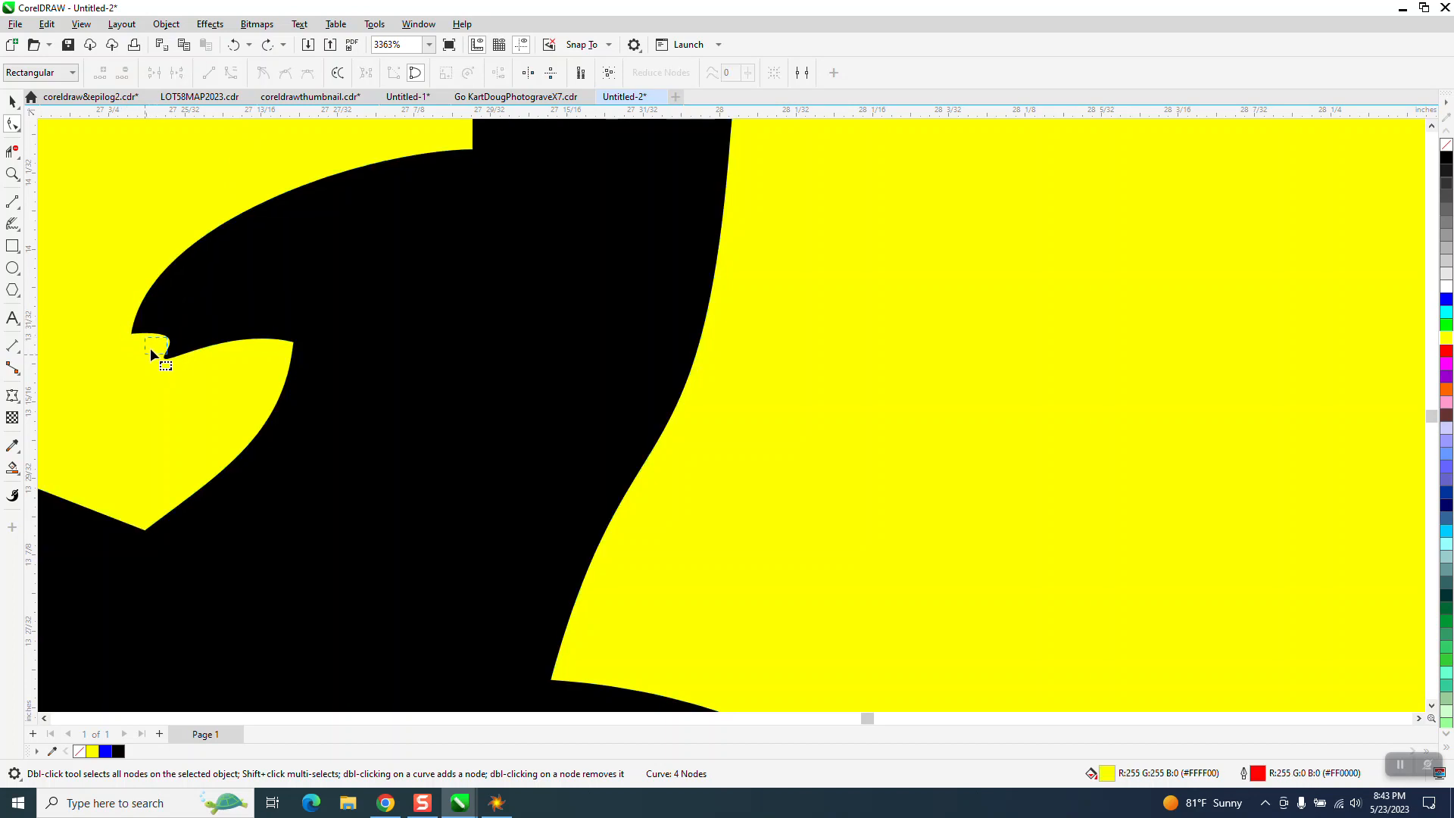
left_click(160, 342)
left_click_drag(164, 340, 123, 377)
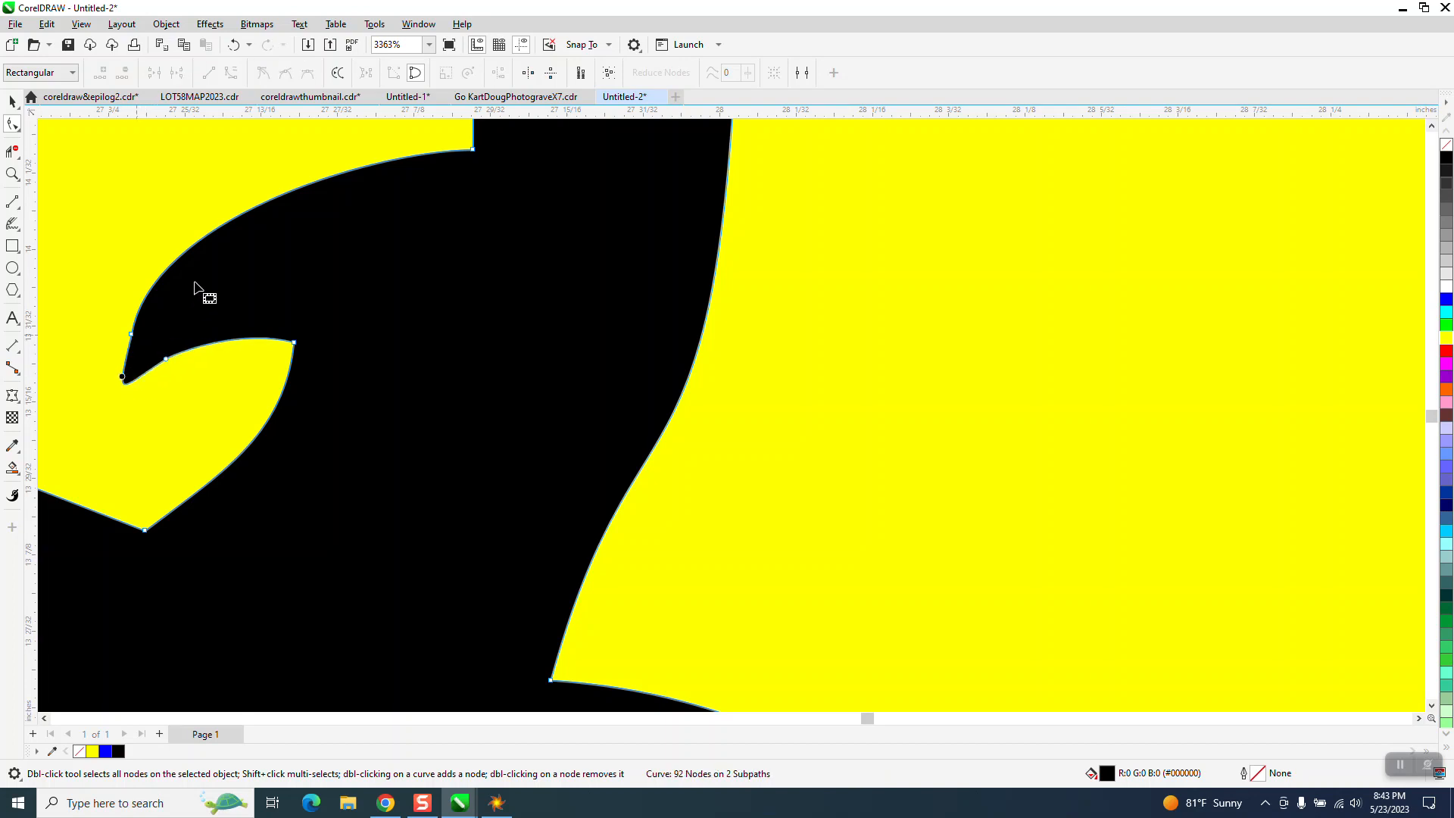
left_click_drag(473, 151, 453, 214)
scroll(507, 364, "down", 5)
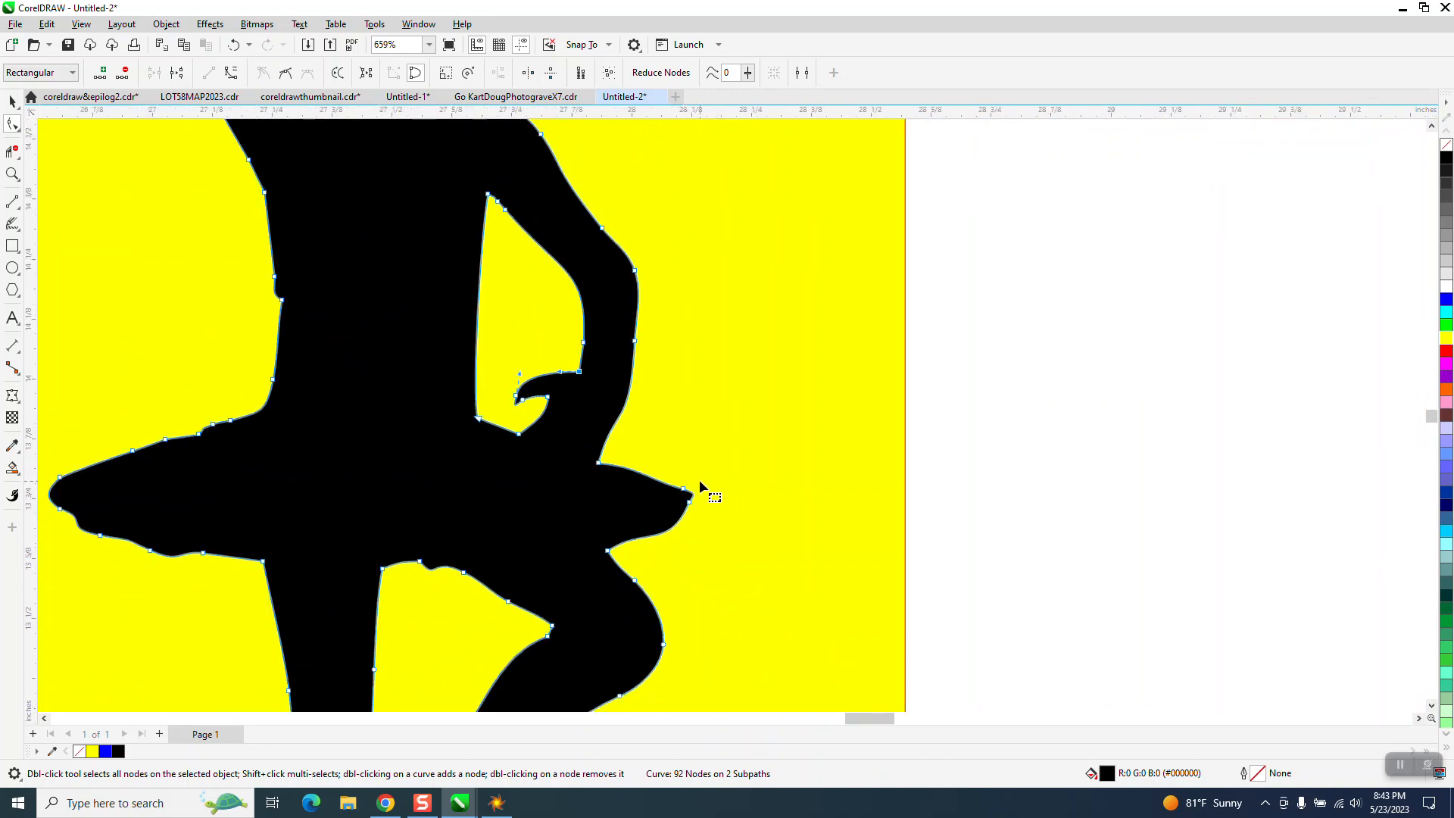
Step: Examine the whole cleaned-up black silhouette next to the blue panel
scroll(698, 479, "down", 3)
left_click(13, 103)
scroll(657, 400, "down", 2)
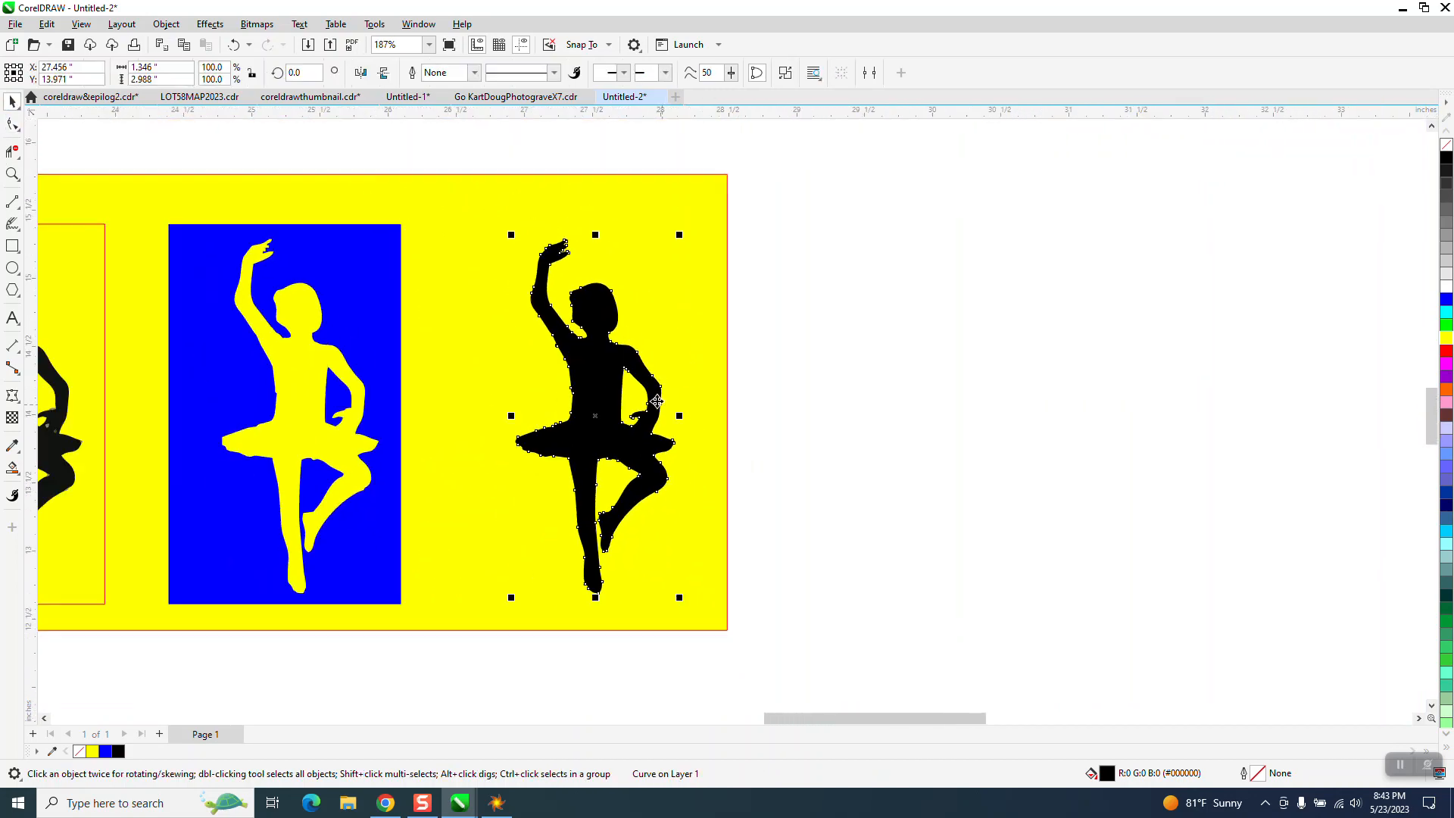
scroll(656, 401, "down", 1)
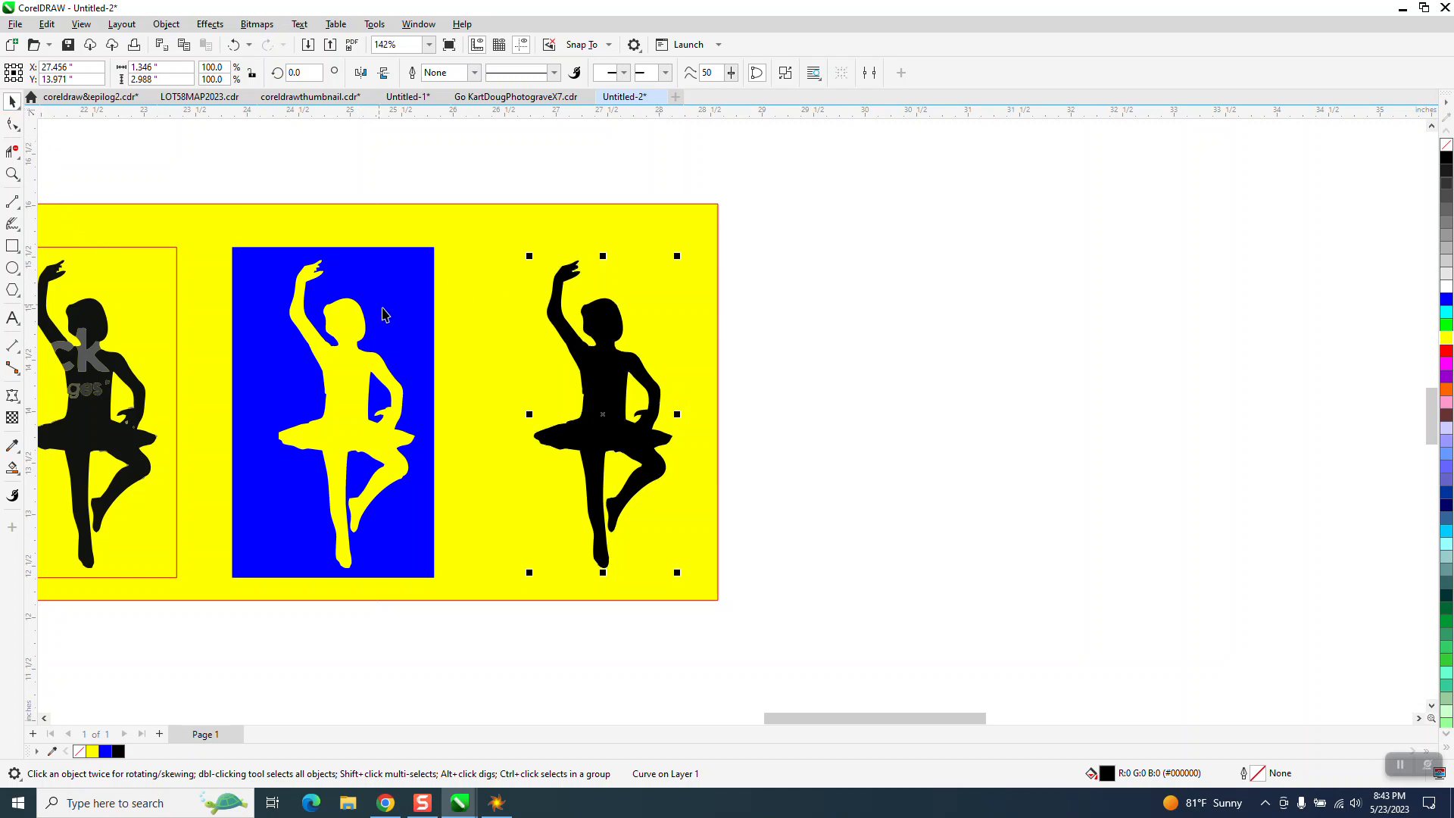
left_click(11, 175)
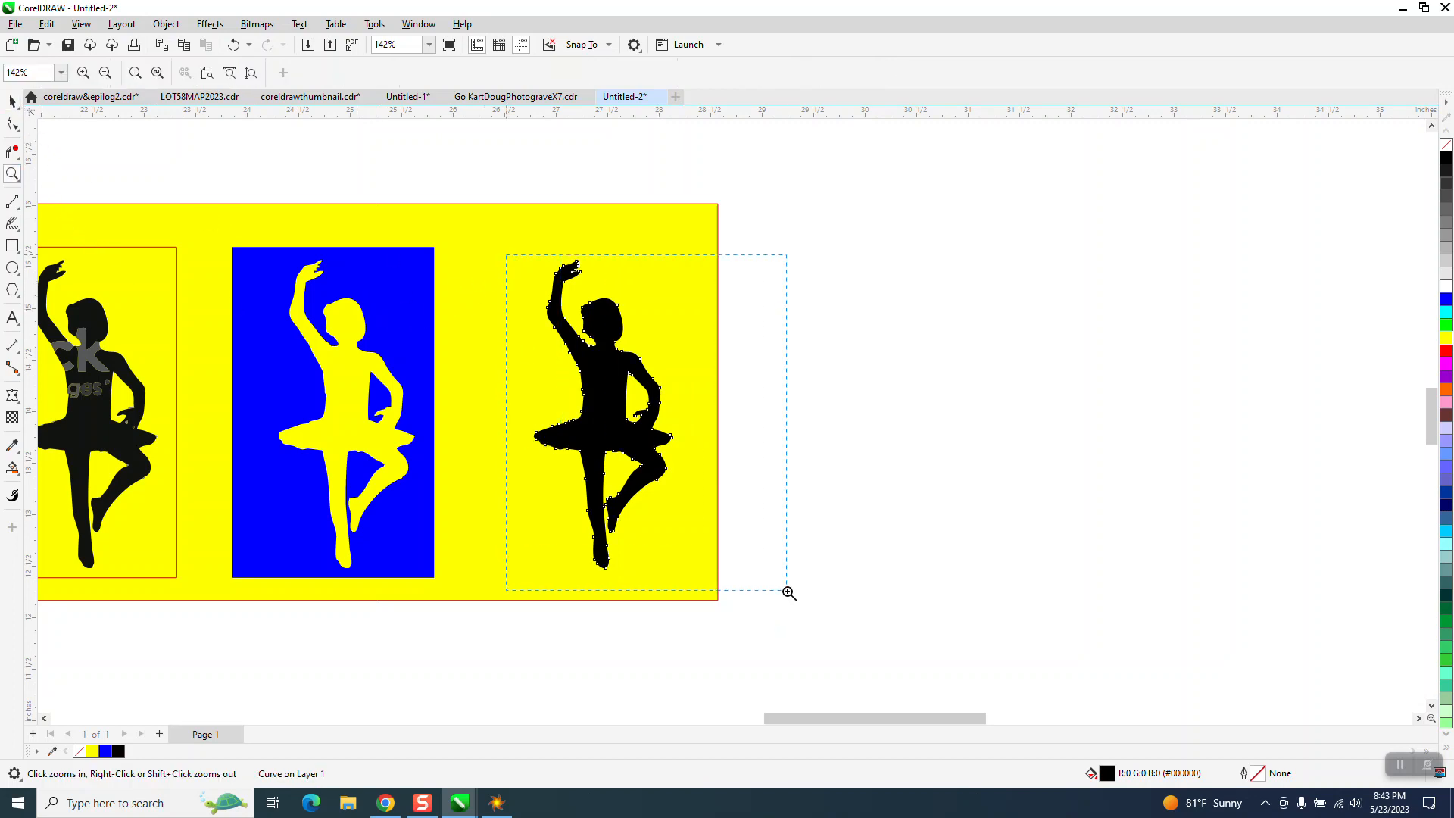
left_click_drag(789, 593, 789, 595)
left_click(11, 101)
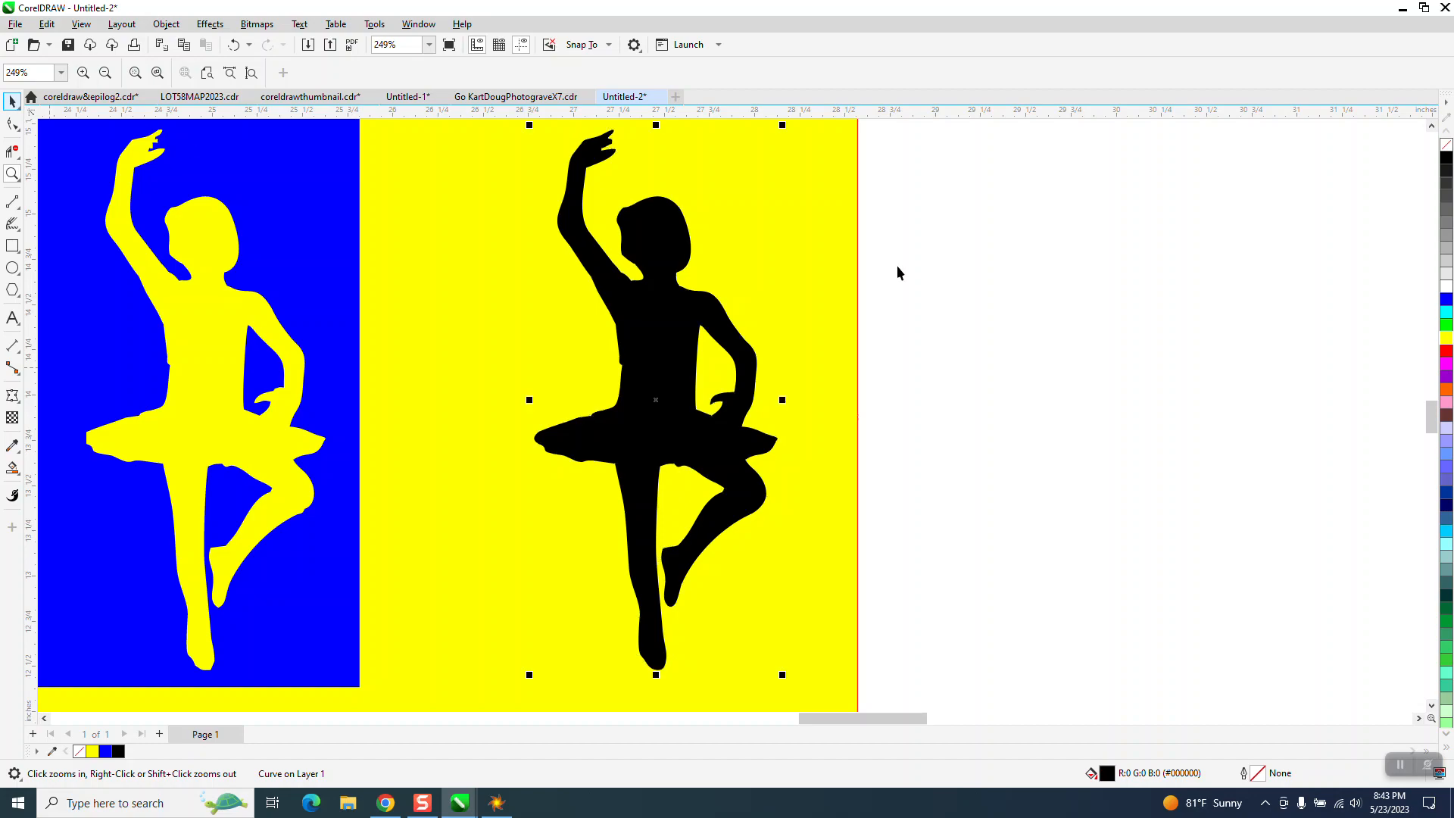